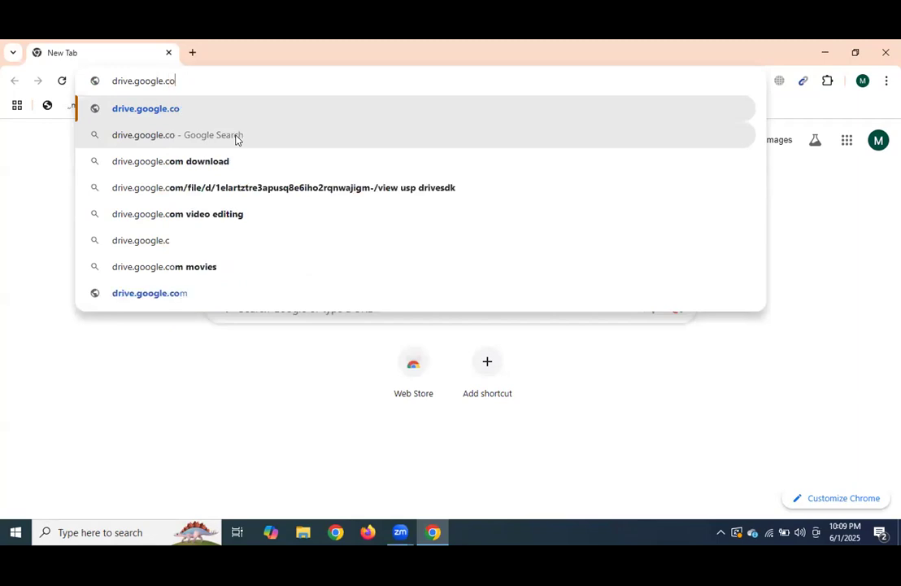
# Step: Open Google Drive at drive.google.com, create a blank Google Sheets spreadsheet, and close the stray untitled document
pyautogui.press('Return')
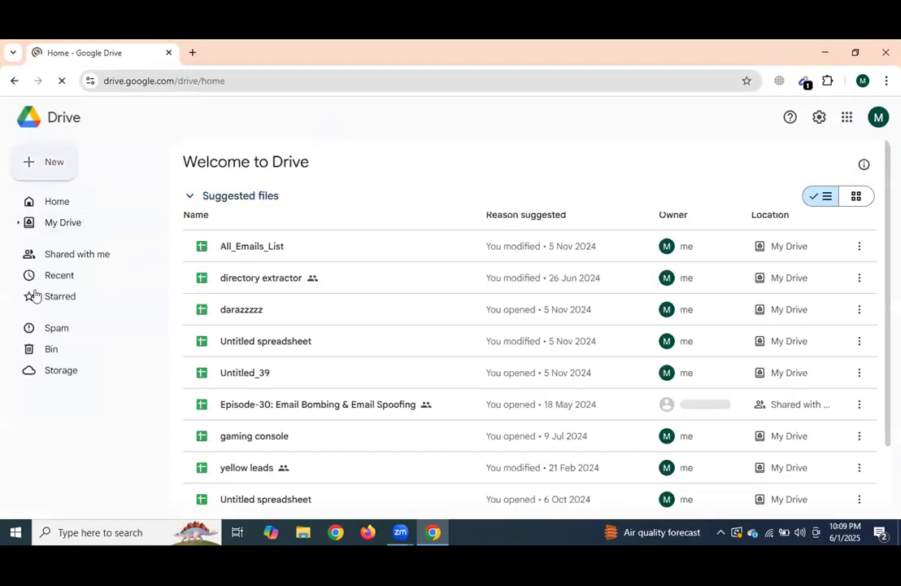
pyautogui.click(73, 162)
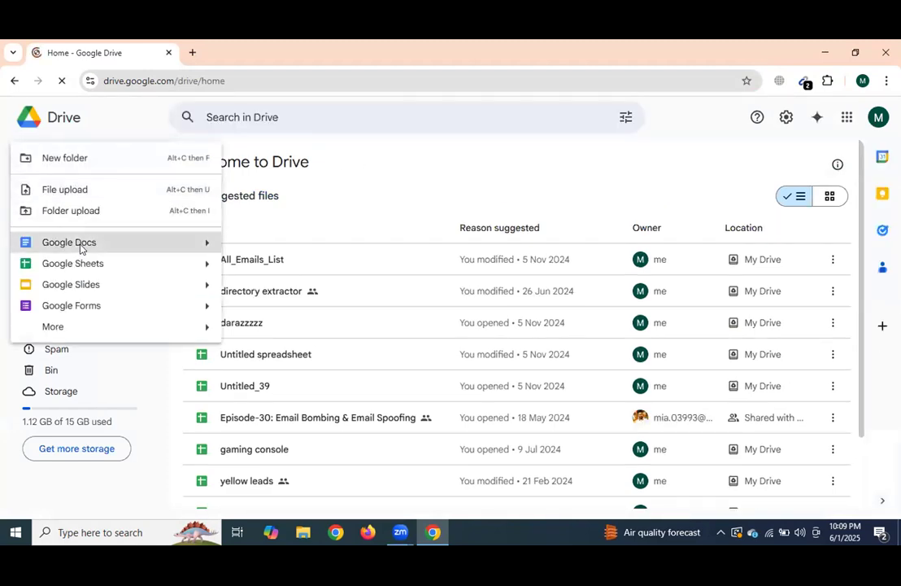
pyautogui.click(80, 244)
pyautogui.click(114, 44)
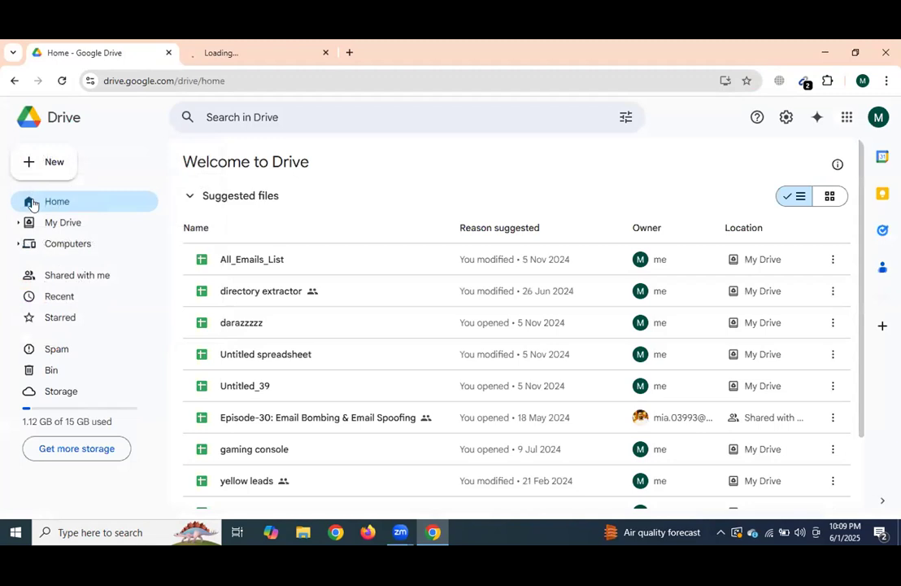
pyautogui.click(66, 160)
pyautogui.click(75, 261)
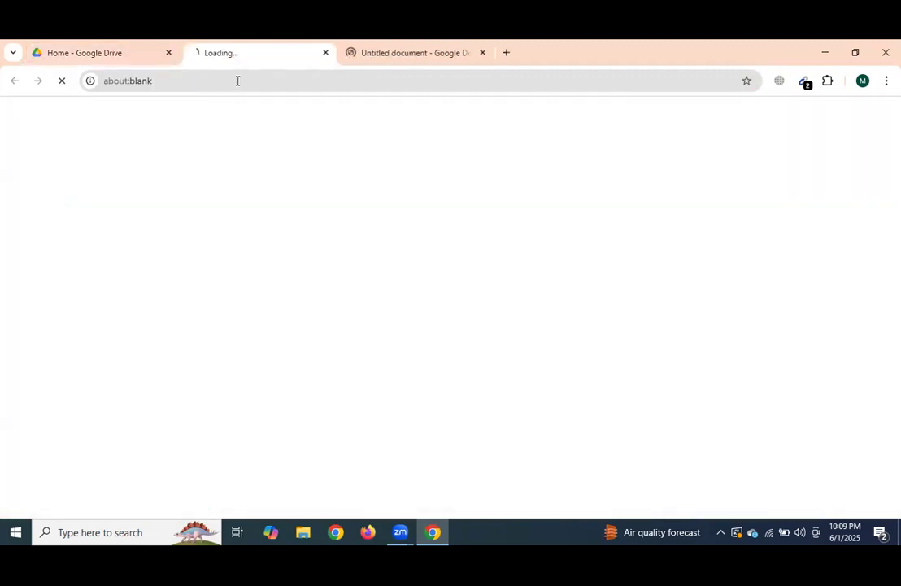
pyautogui.click(483, 52)
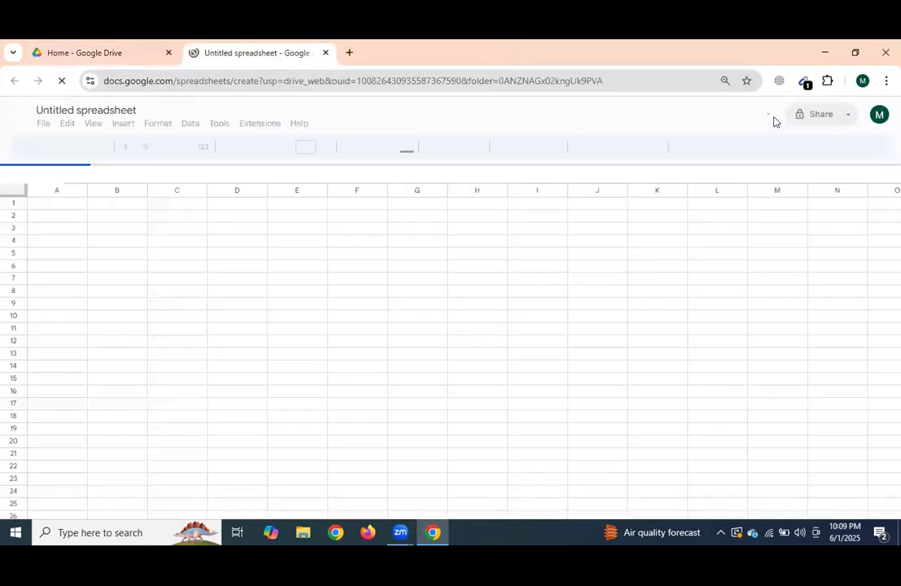
# Step: Minimize the browser and launch Yellow Leads Extractor from the desktop
pyautogui.click(825, 52)
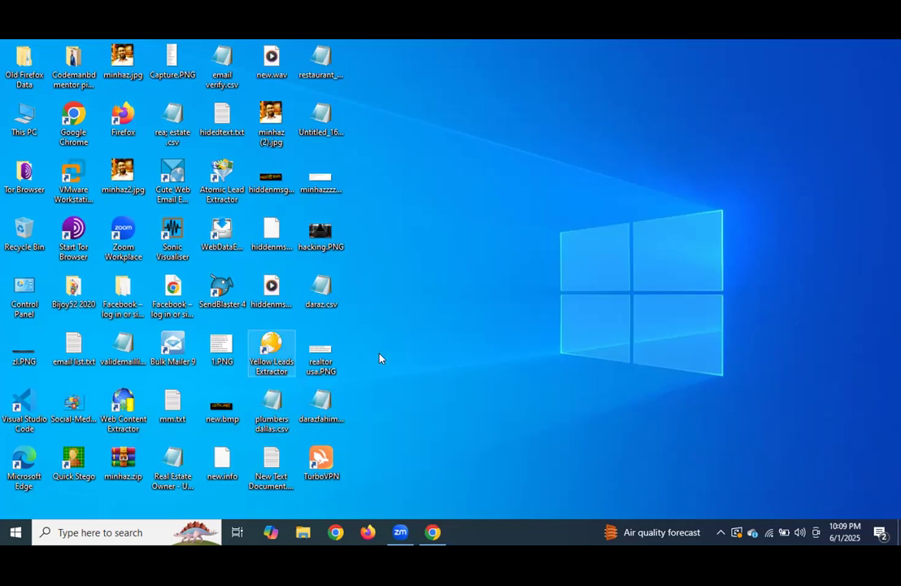
pyautogui.click(272, 348)
pyautogui.doubleClick(276, 361)
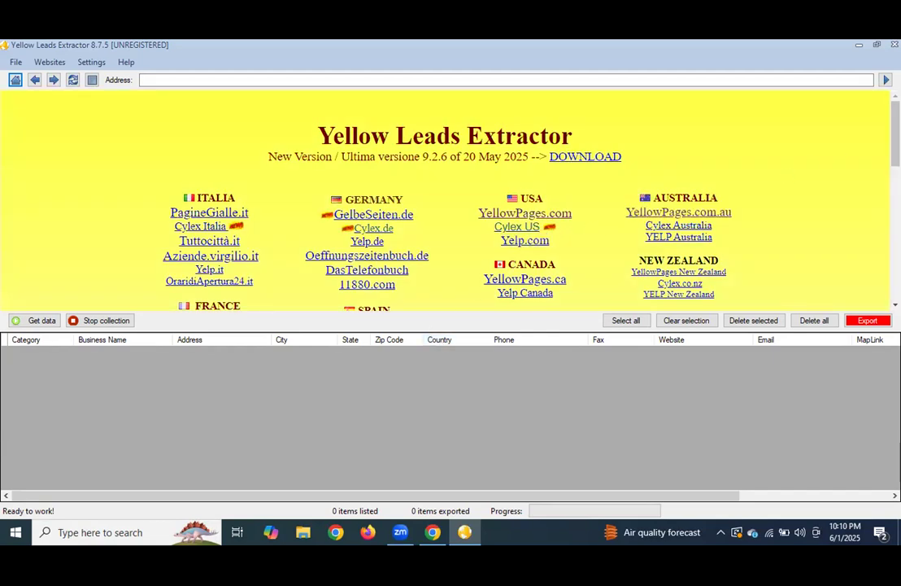
# Step: Look through the list of supported country directories and open YellowPages.com under USA
pyautogui.scroll(-2, 489, 186)
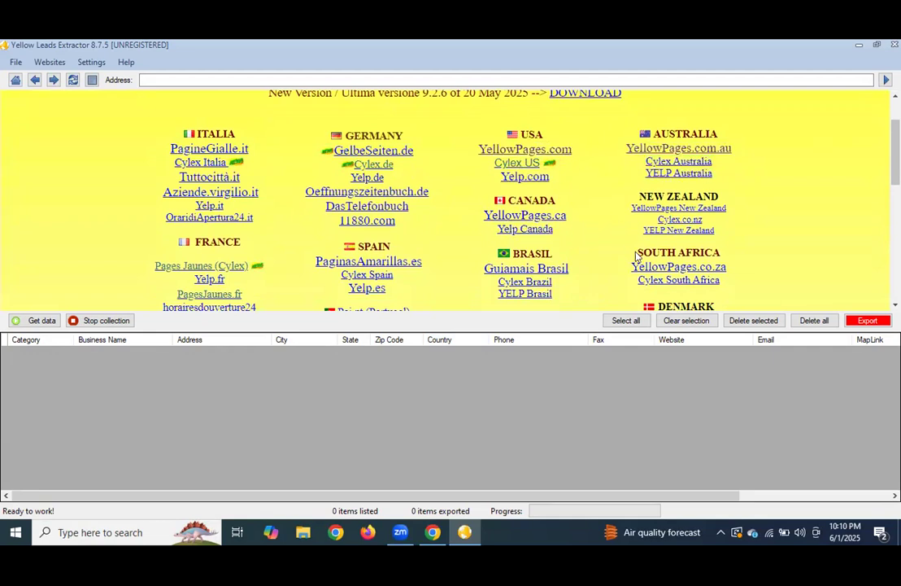
pyautogui.scroll(1, 456, 200)
pyautogui.scroll(-5, 455, 199)
pyautogui.scroll(6, 799, 132)
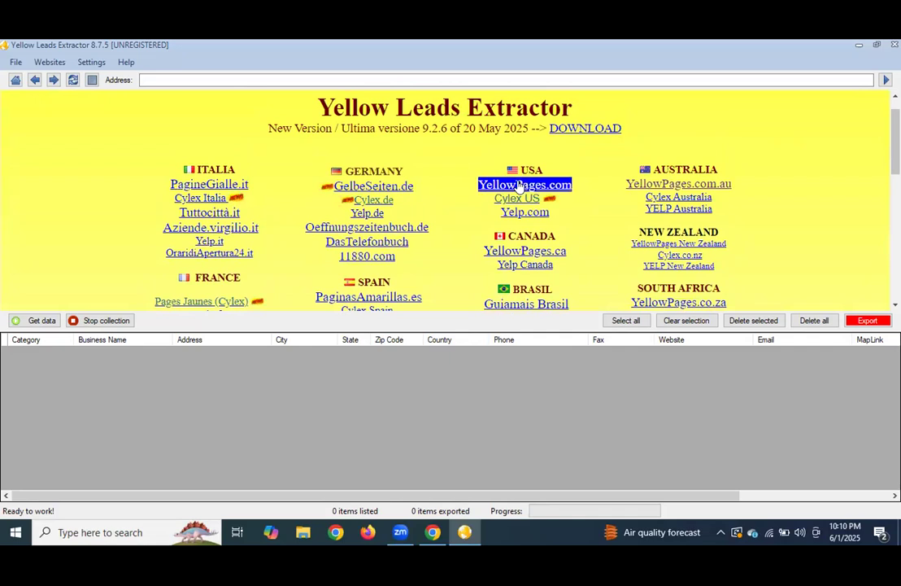
pyautogui.click(520, 185)
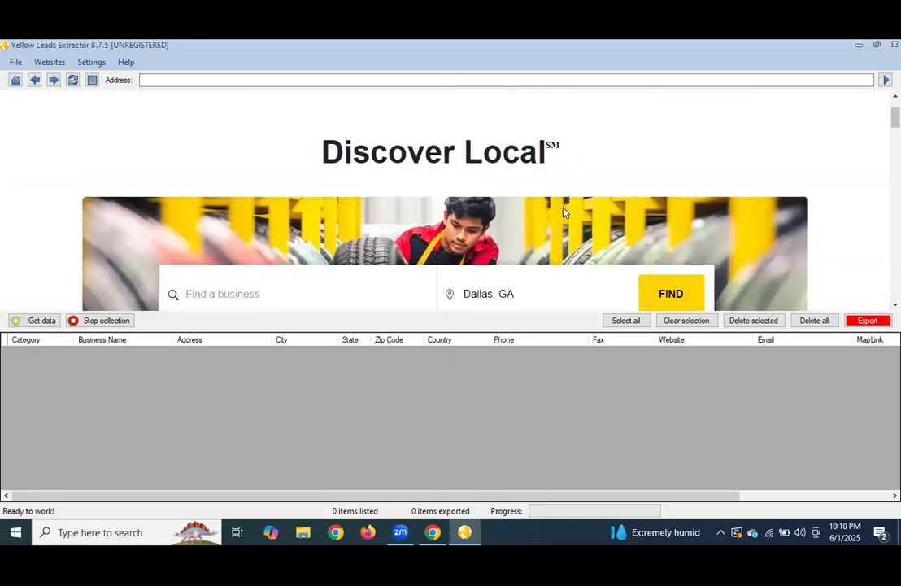
# Step: Set the Yellow Pages search location to Texas City, TX
pyautogui.scroll(-2, 487, 179)
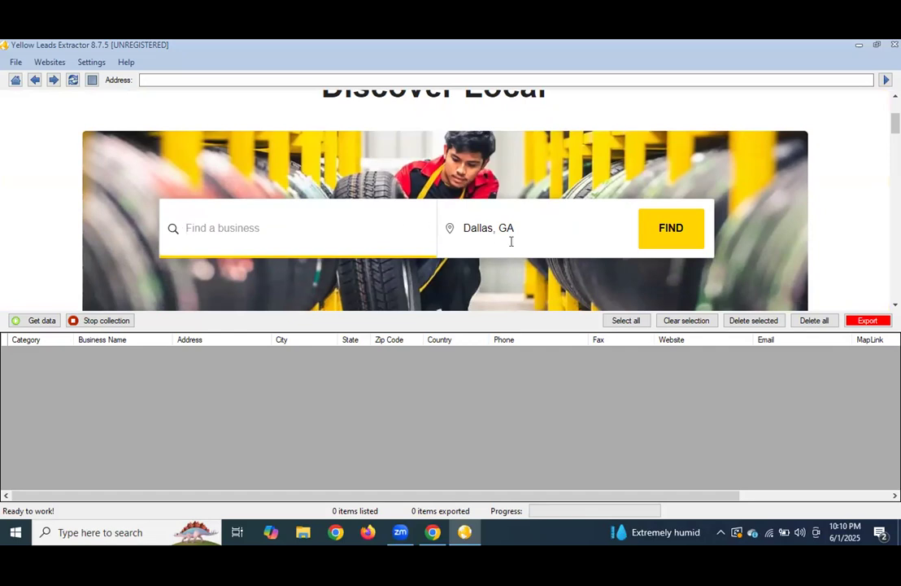
pyautogui.click(542, 231)
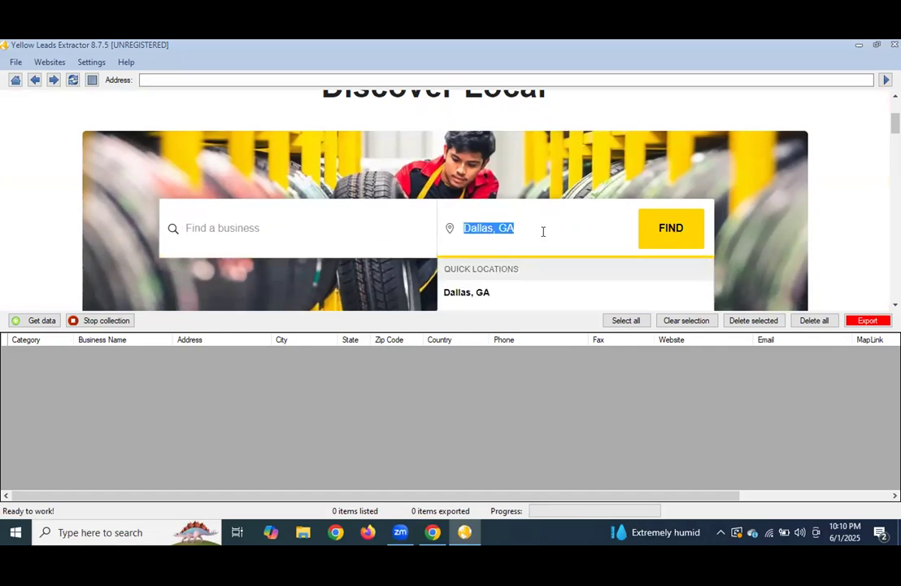
pyautogui.write('texas')
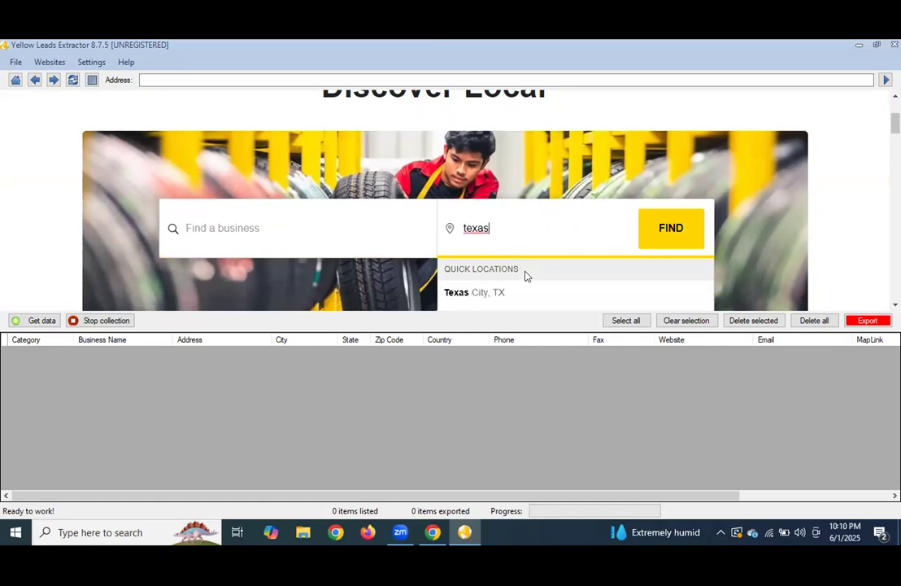
pyautogui.click(497, 289)
# Step: Search for the business type "lawyer" in the chosen location and look through the resulting listings
pyautogui.click(288, 218)
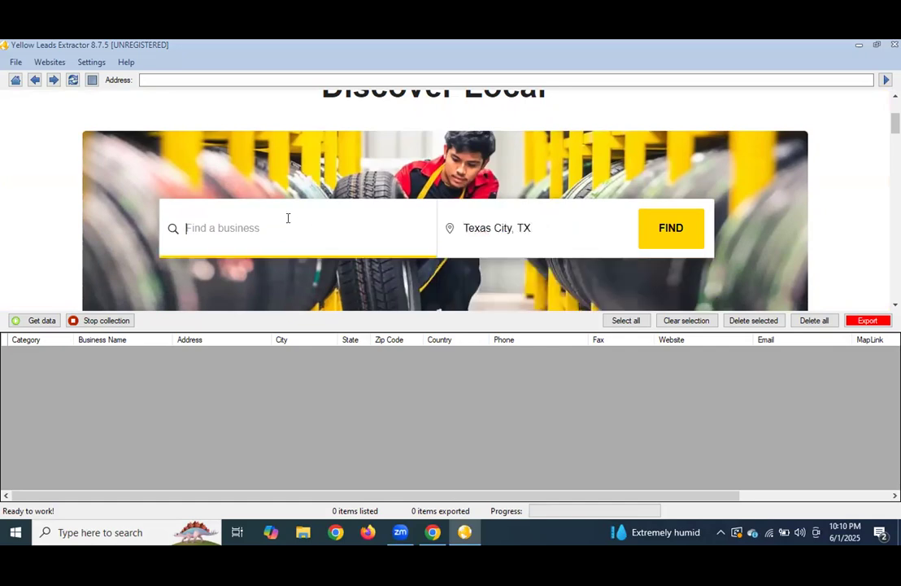
pyautogui.write('law')
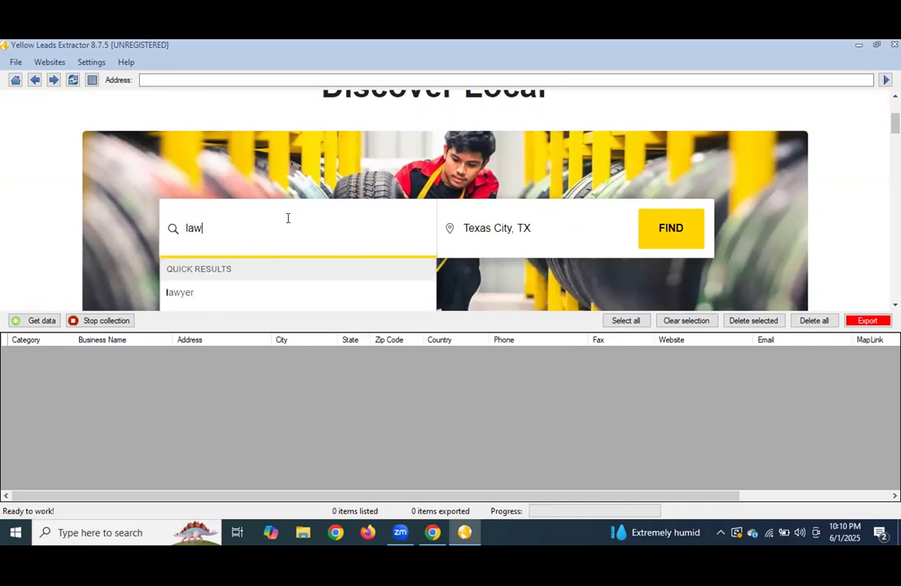
pyautogui.click(204, 295)
pyautogui.click(651, 220)
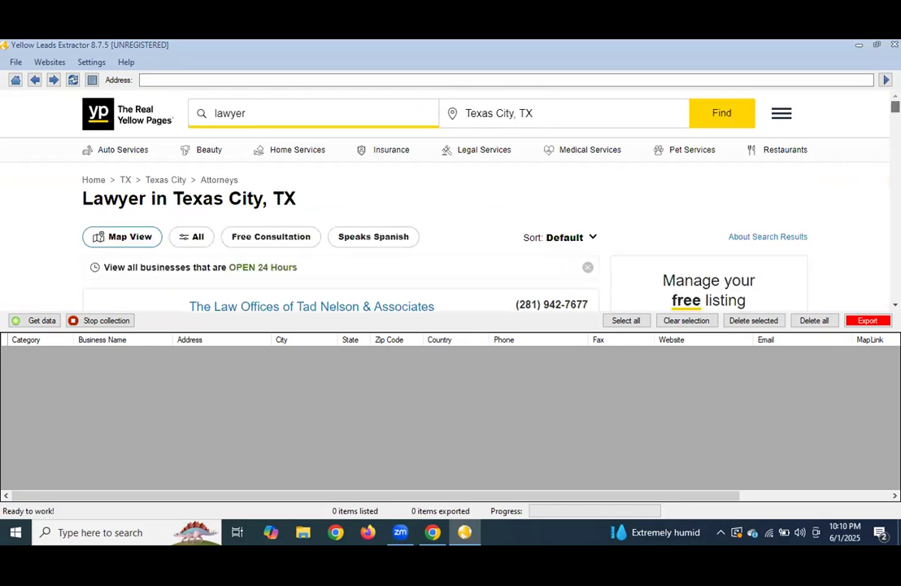
pyautogui.scroll(-5, 341, 220)
pyautogui.scroll(-6, 342, 220)
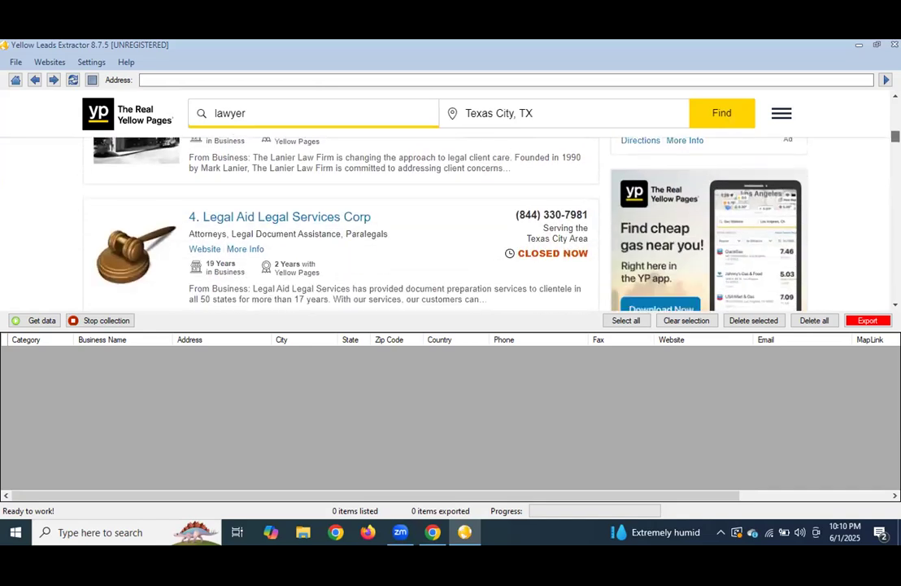
pyautogui.scroll(-6, 341, 220)
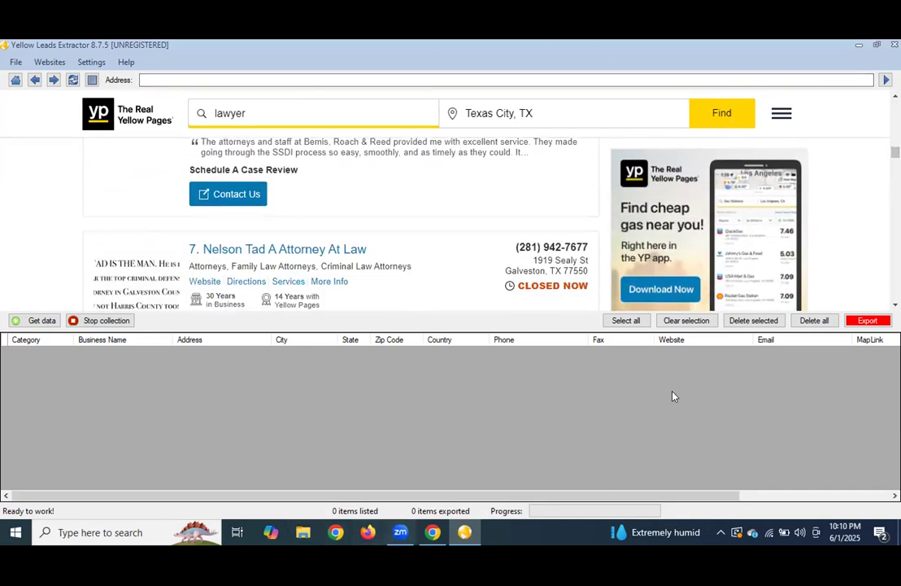
# Step: Switch to Chrome, search Google for "yellowpages" in a new tab, and open the yellowpages.com site
pyautogui.click(434, 533)
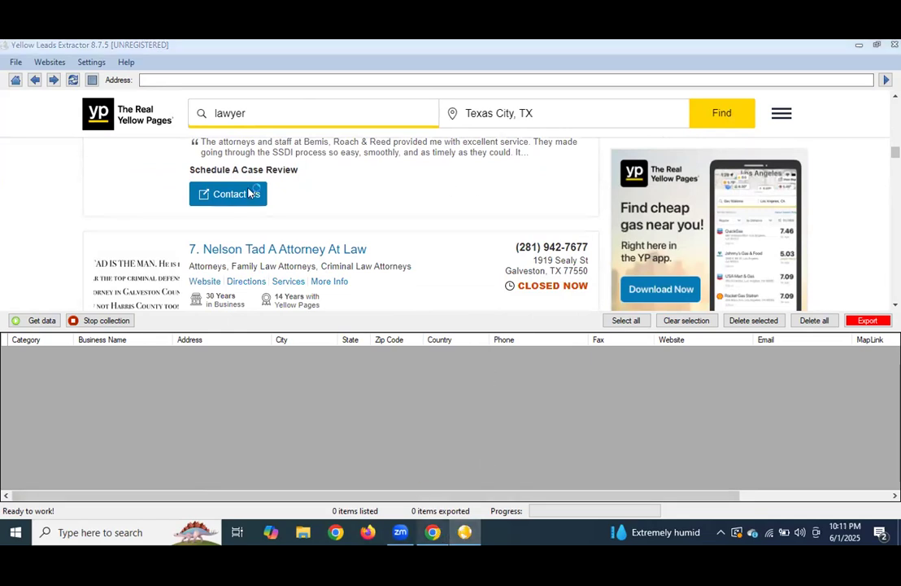
pyautogui.click(349, 52)
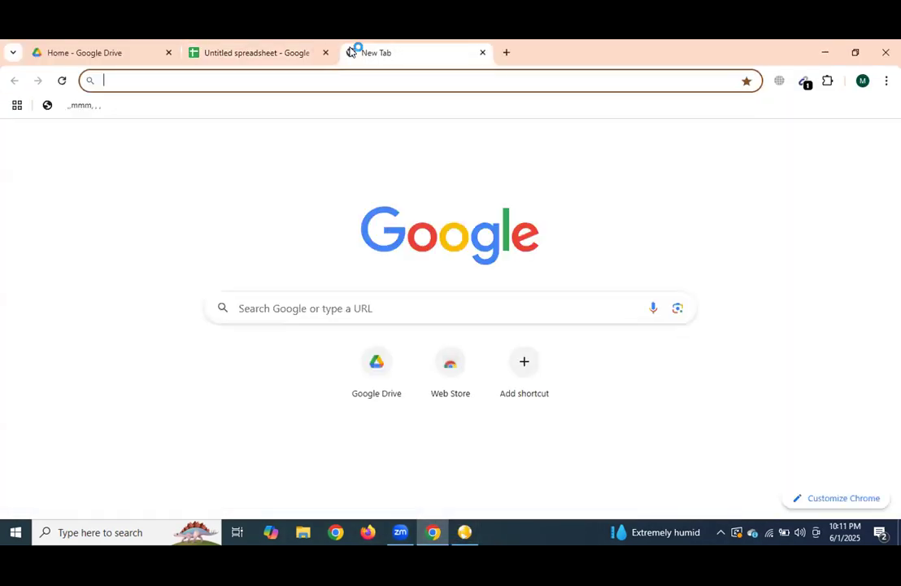
pyautogui.write('yellow')
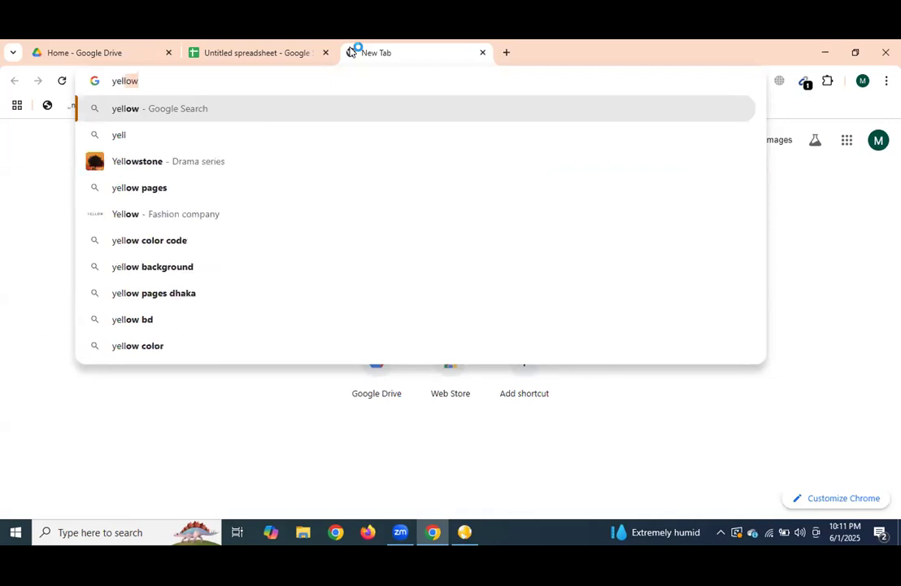
pyautogui.write('page')
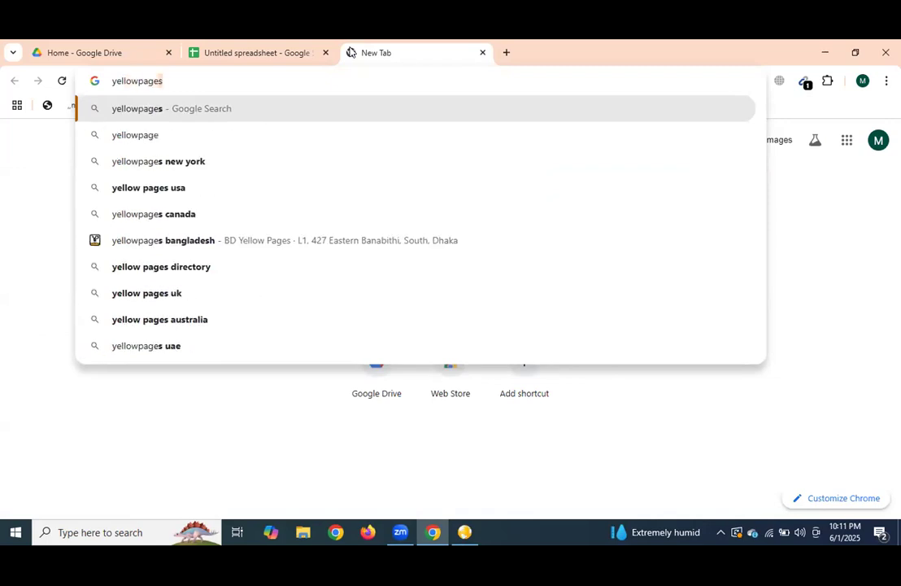
pyautogui.press('Return')
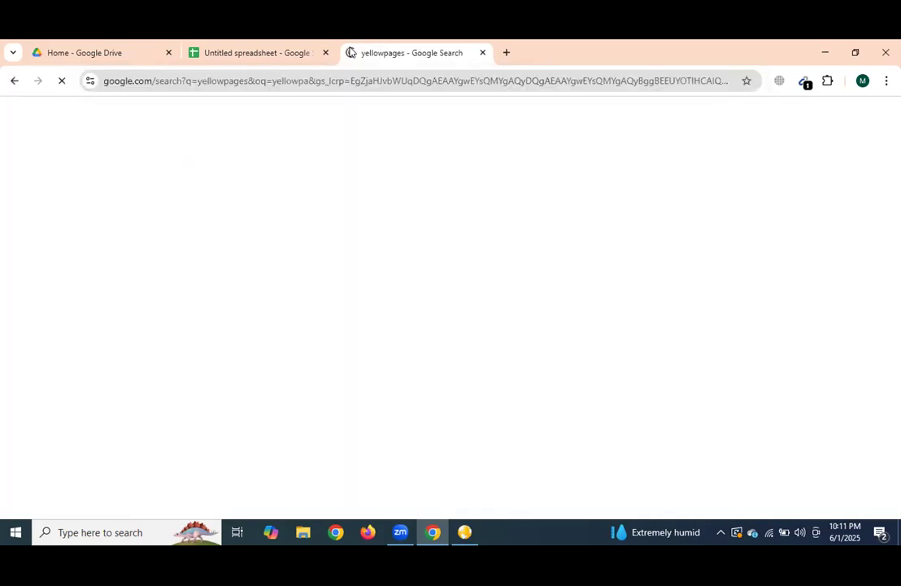
pyautogui.click(227, 231)
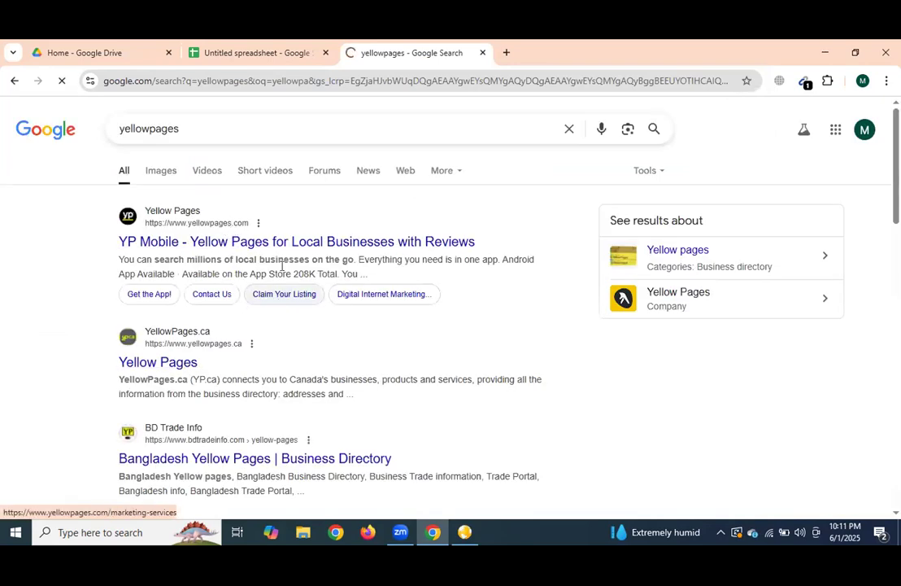
# Step: Switch back to Yellow Leads Extractor and start collecting data from the Texas City lawyer results
pyautogui.click(463, 533)
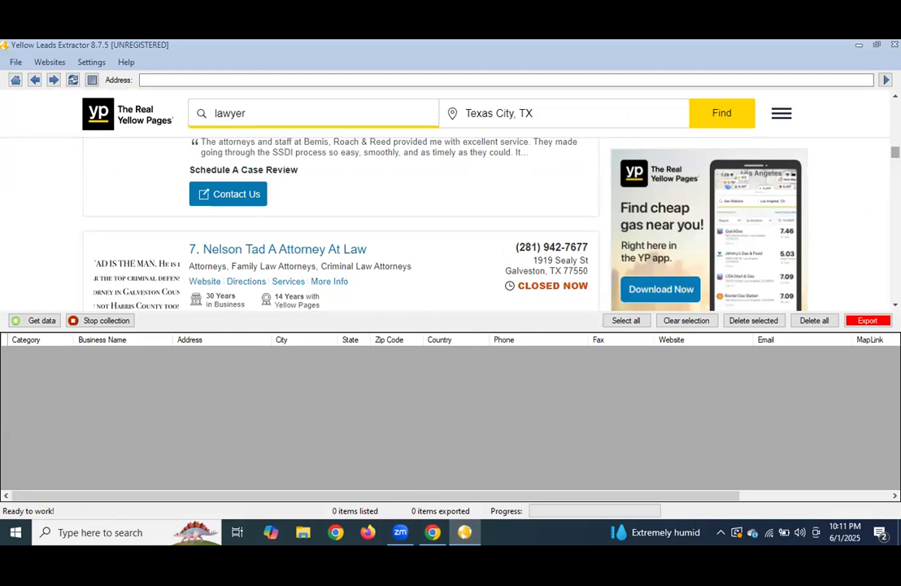
pyautogui.scroll(13, 445, 212)
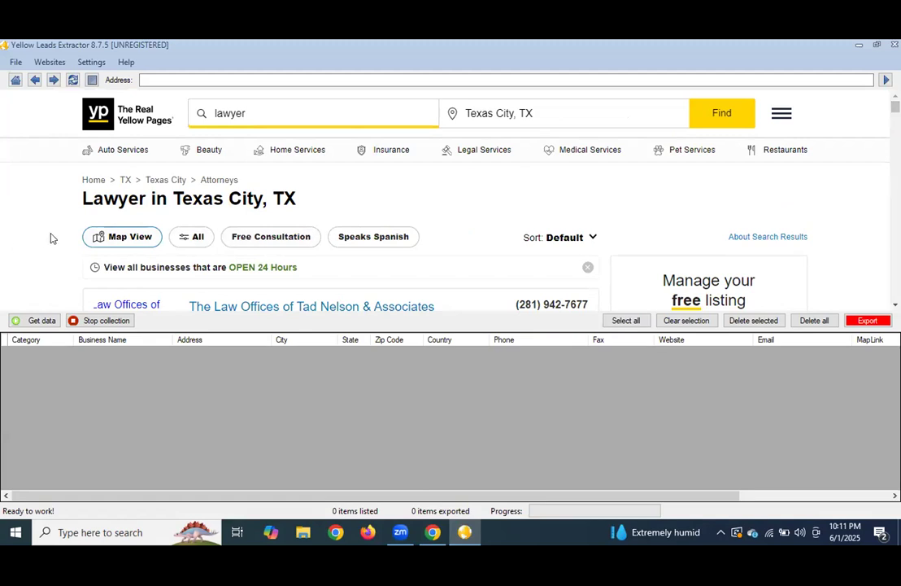
pyautogui.click(31, 323)
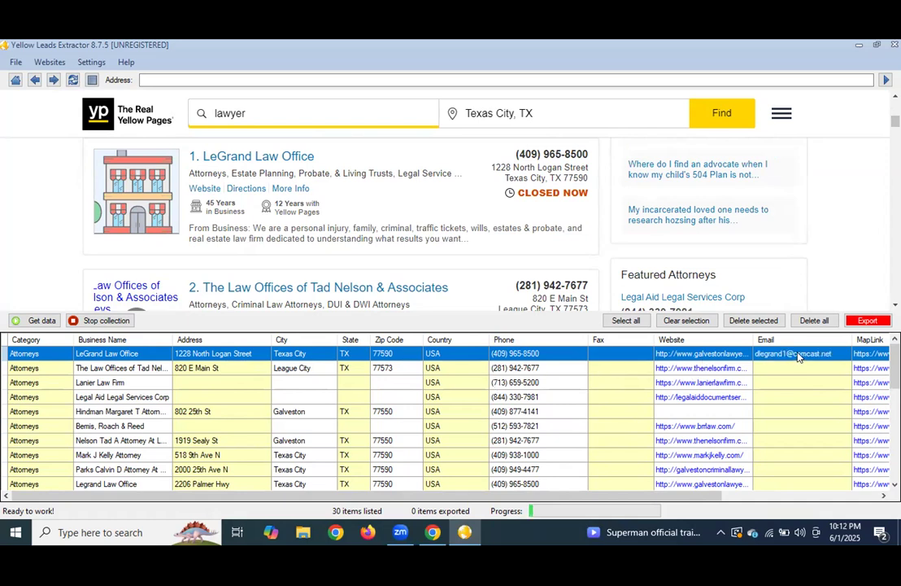
# Step: Review the collected attorney records down to the end of the table and select all of them
pyautogui.click(297, 411)
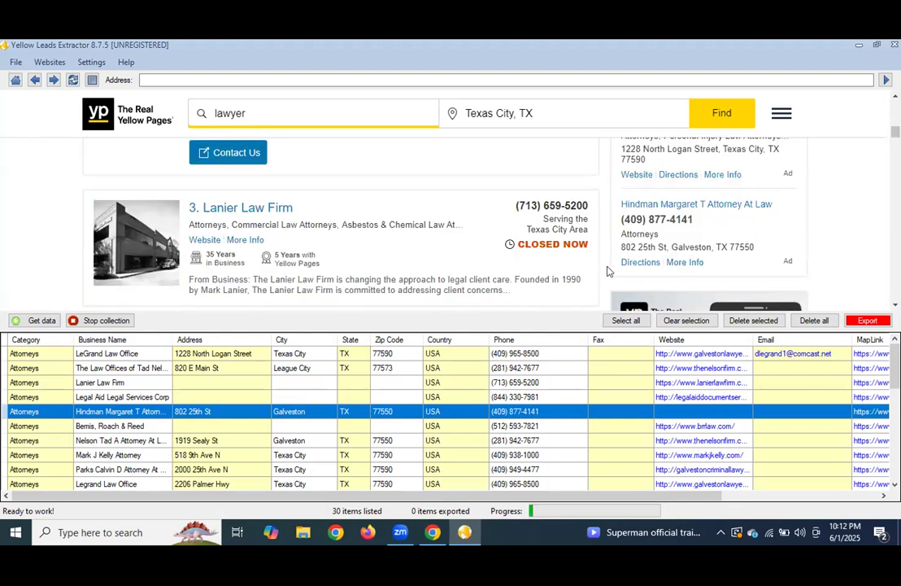
pyautogui.click(320, 386)
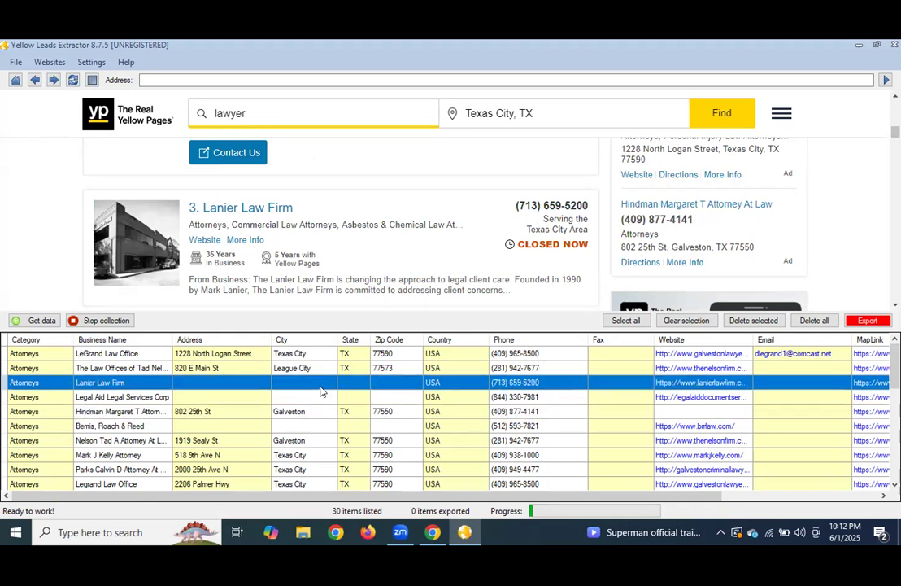
pyautogui.click(322, 408)
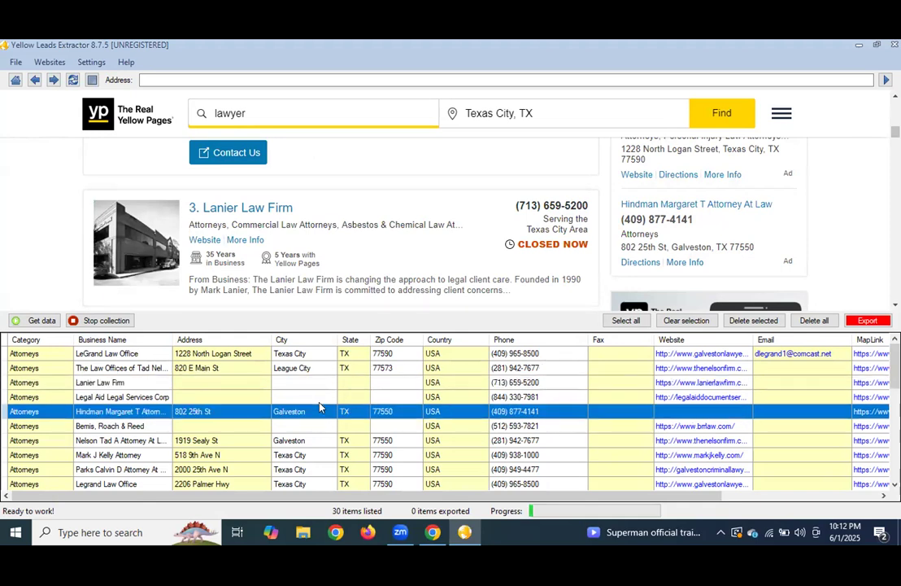
pyautogui.hotkey('ctrl', 'a')
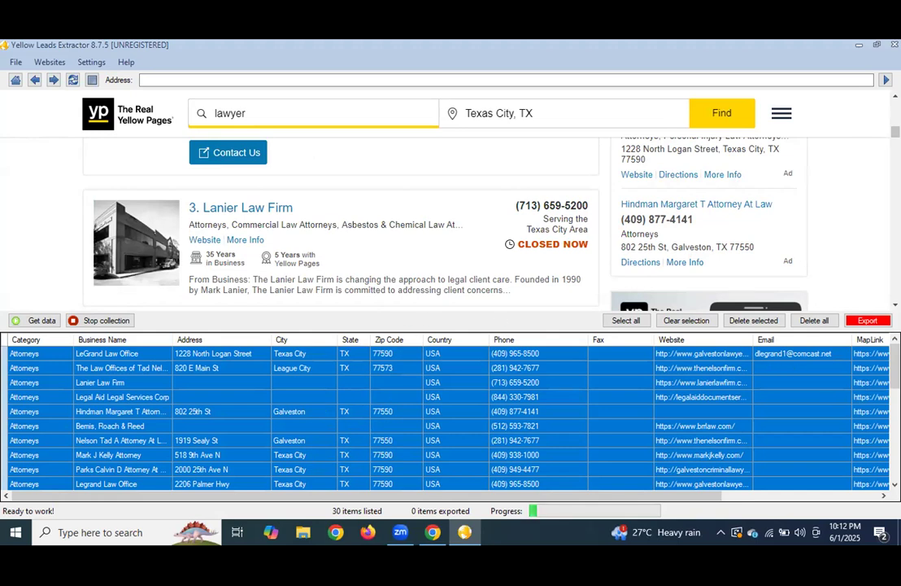
pyautogui.scroll(-7, 851, 446)
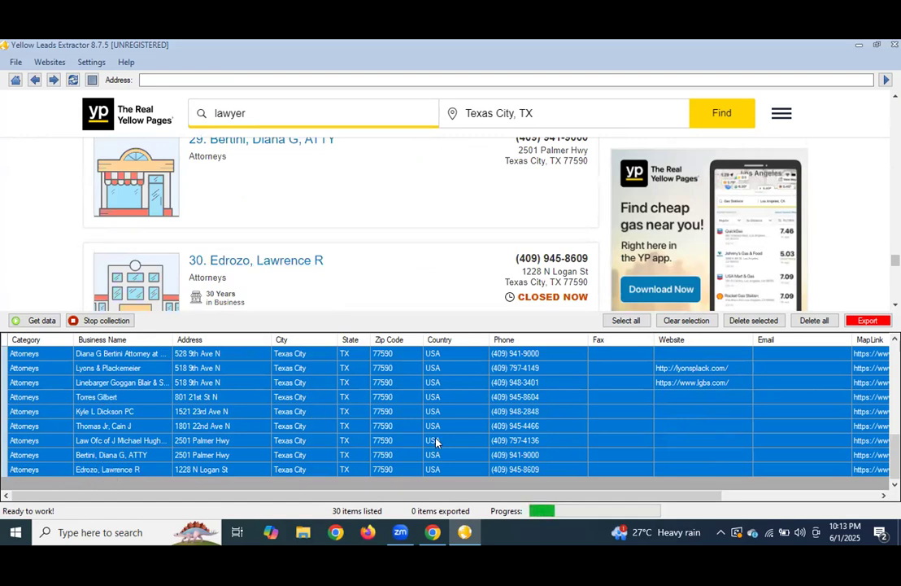
pyautogui.click(366, 399)
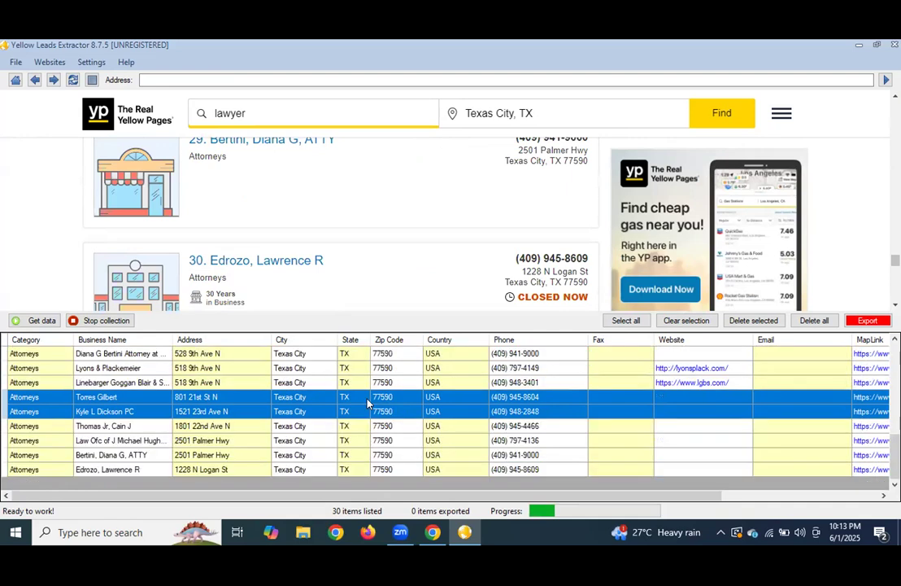
pyautogui.hotkey('ctrl', 'a')
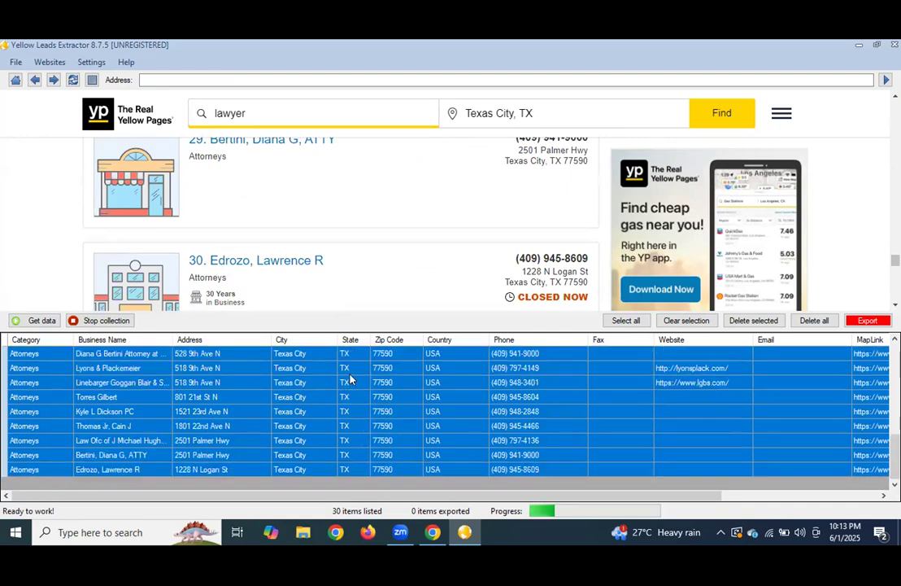
# Step: Switch to the blank Google Sheets spreadsheet in Chrome and paste the copied attorney records starting at cell A2
pyautogui.click(432, 532)
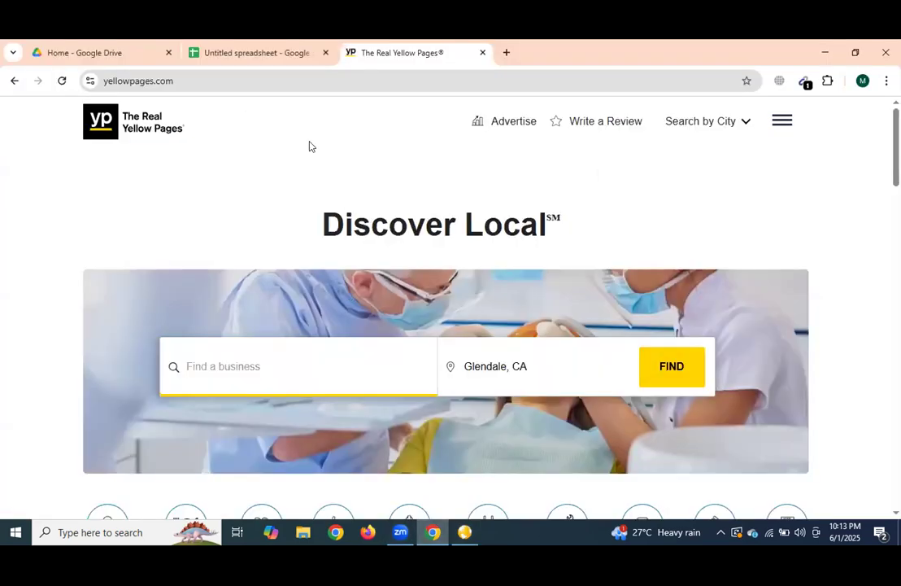
pyautogui.click(258, 53)
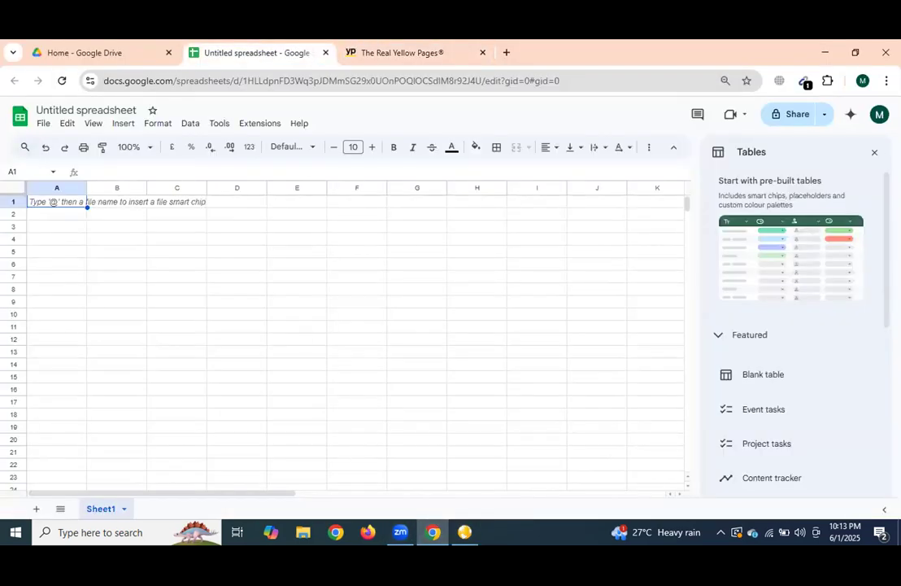
pyautogui.click(356, 276)
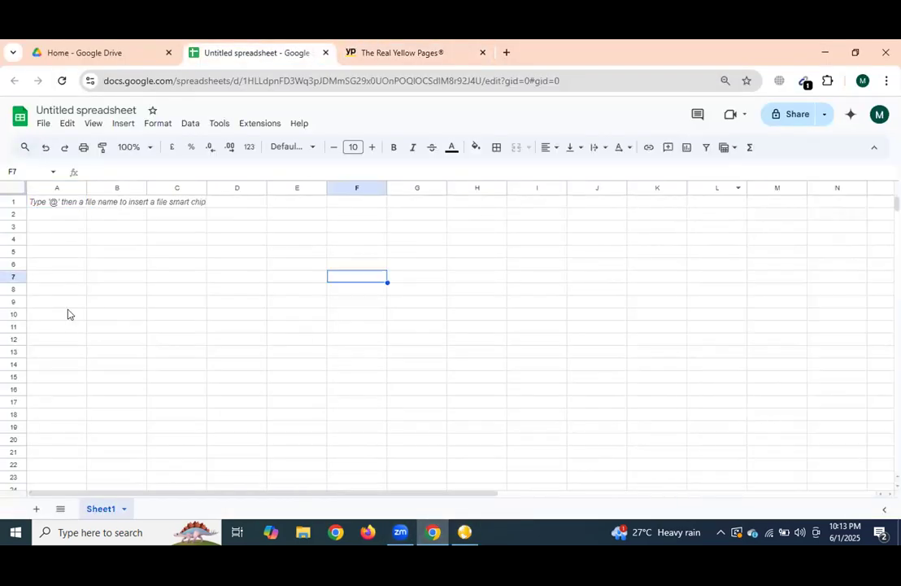
pyautogui.click(57, 215)
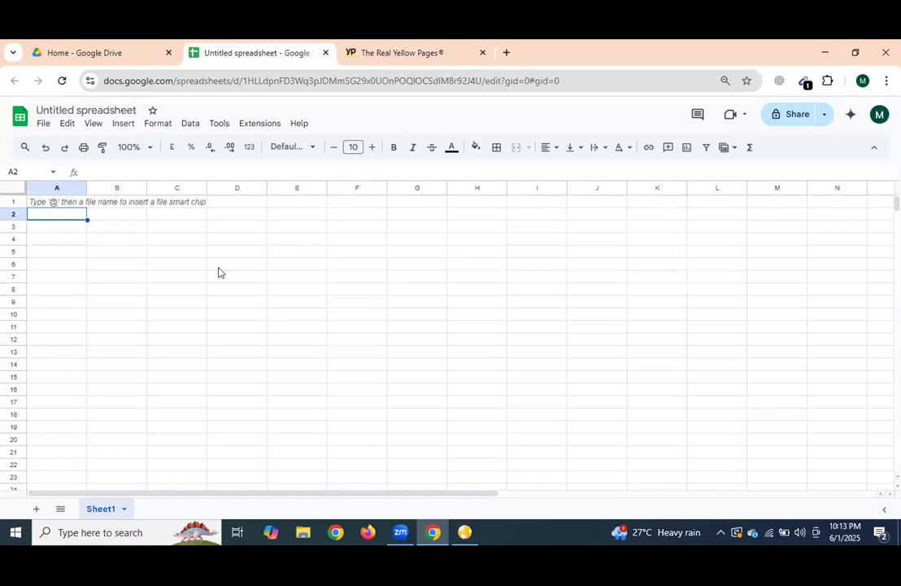
pyautogui.hotkey('ctrl', 'v')
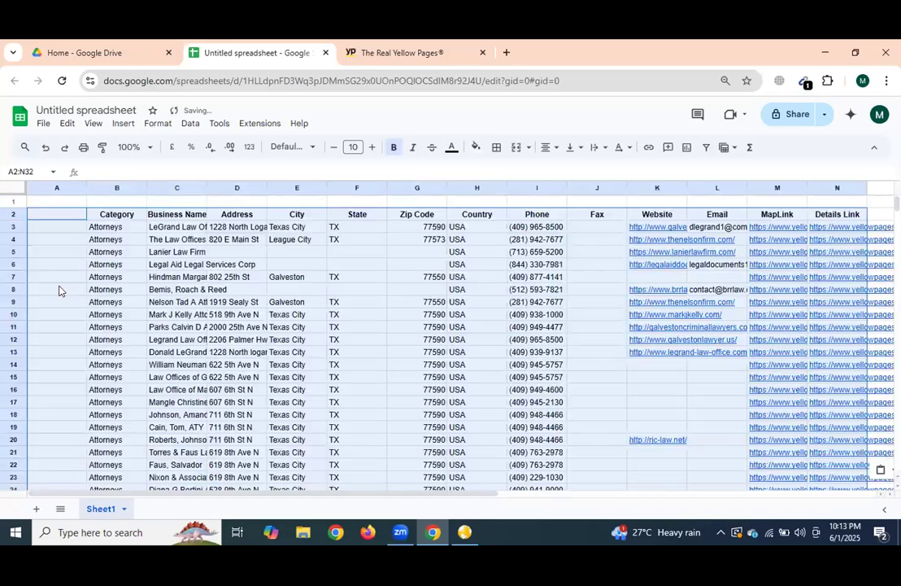
# Step: Delete the empty column A and the empty first row so the table starts at cell A1
pyautogui.click(49, 239)
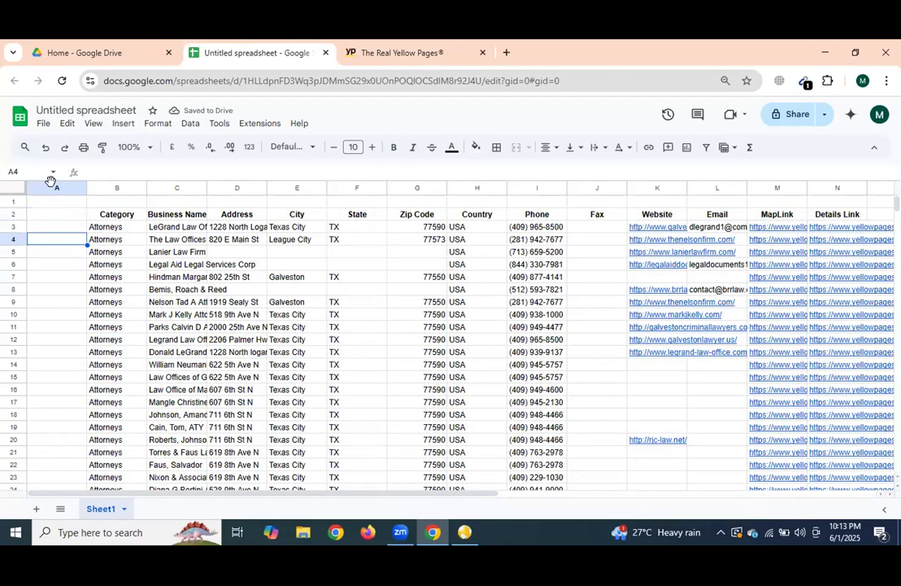
pyautogui.click(53, 188)
pyautogui.rightClick(52, 188)
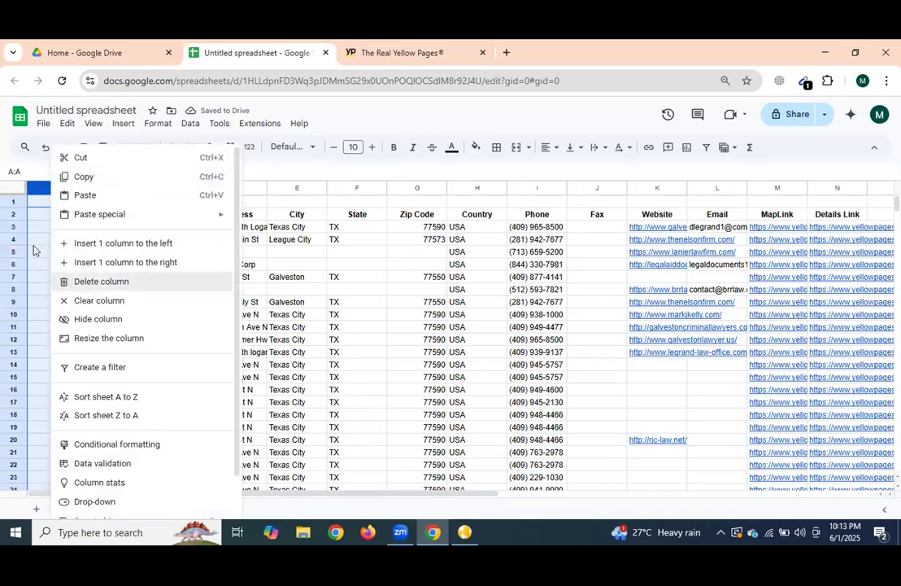
pyautogui.click(80, 282)
pyautogui.click(51, 201)
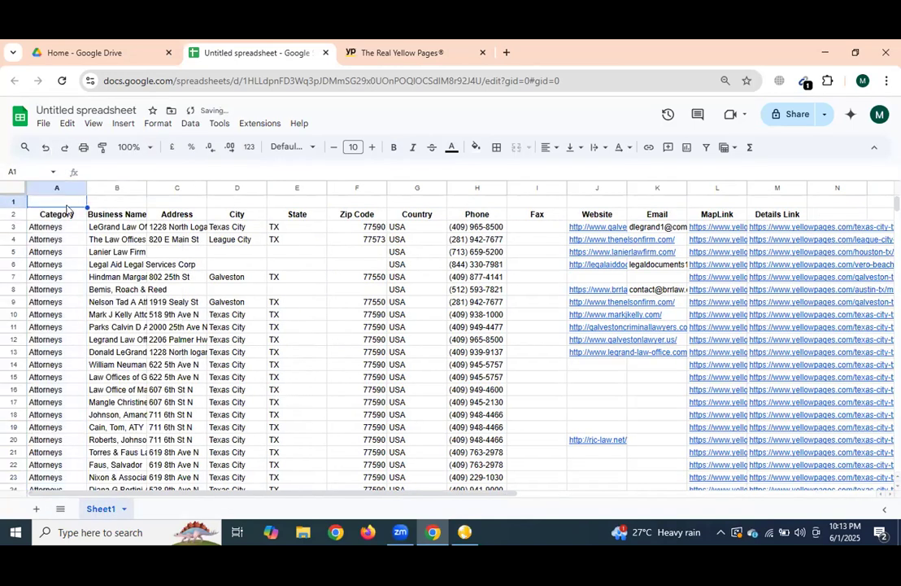
pyautogui.click(10, 201)
pyautogui.rightClick(11, 200)
pyautogui.click(49, 333)
# Step: Delete the empty Fax column from the sheet
pyautogui.click(537, 188)
pyautogui.rightClick(537, 188)
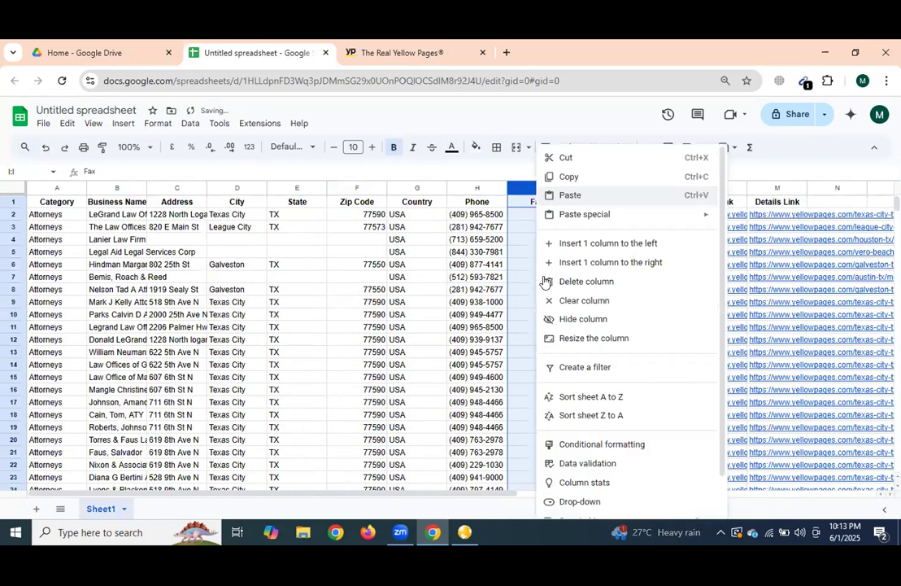
pyautogui.click(547, 282)
pyautogui.click(333, 301)
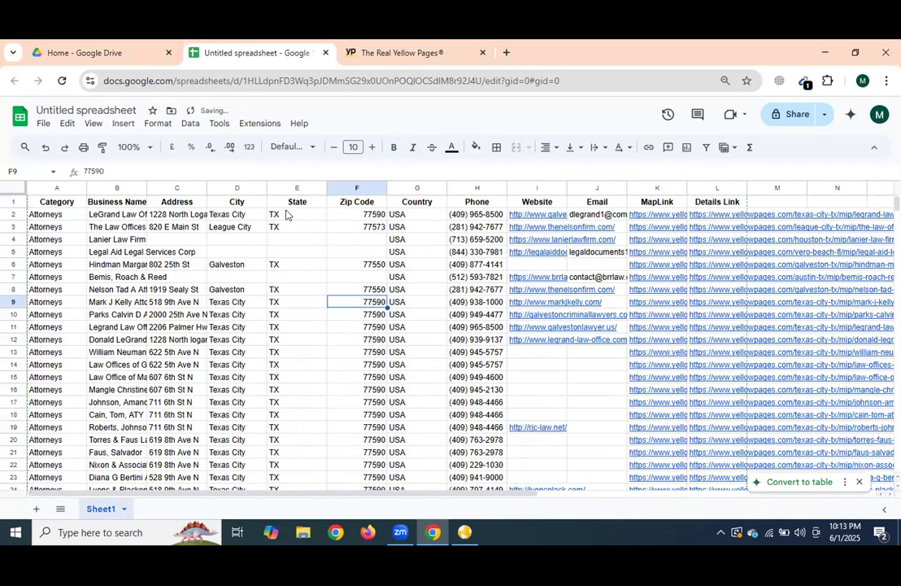
# Step: Left-align all the data in the table, including the header row
pyautogui.hotkey('ctrl', 'a')
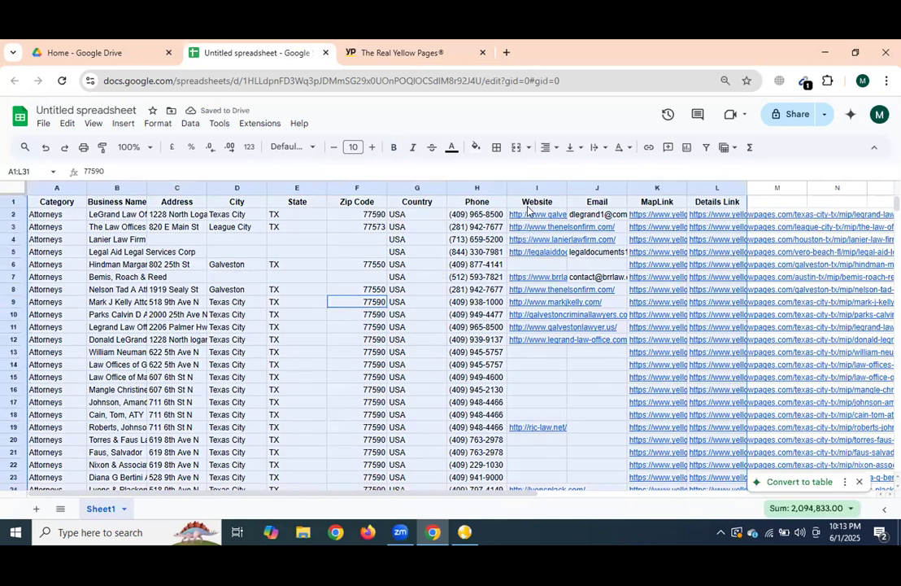
pyautogui.click(545, 147)
pyautogui.click(544, 171)
pyautogui.click(218, 264)
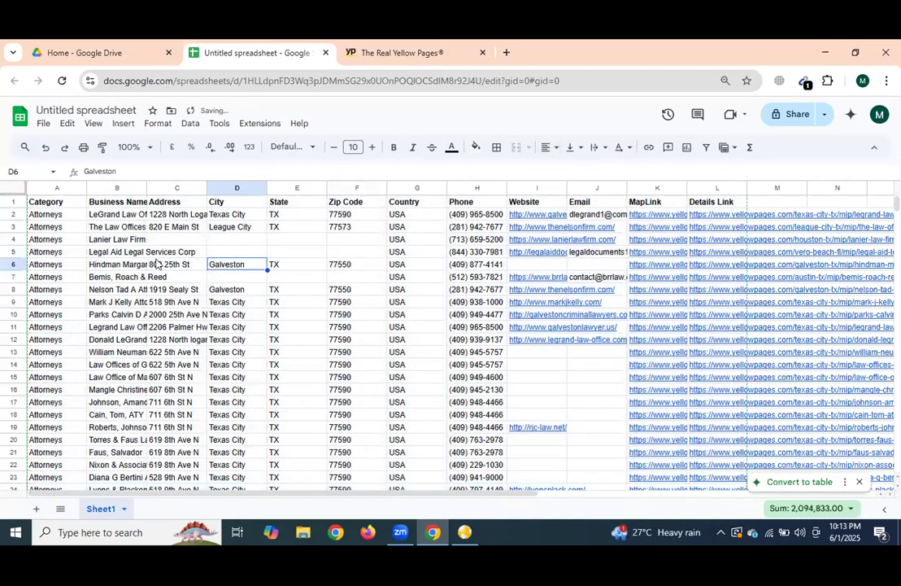
# Step: Look through the table's columns from Category and Business Name across to Phone and MapLink
pyautogui.click(71, 205)
pyautogui.press('Right')
pyautogui.press('Down')
pyautogui.press('Down')
pyautogui.press('Down')
pyautogui.click(201, 216)
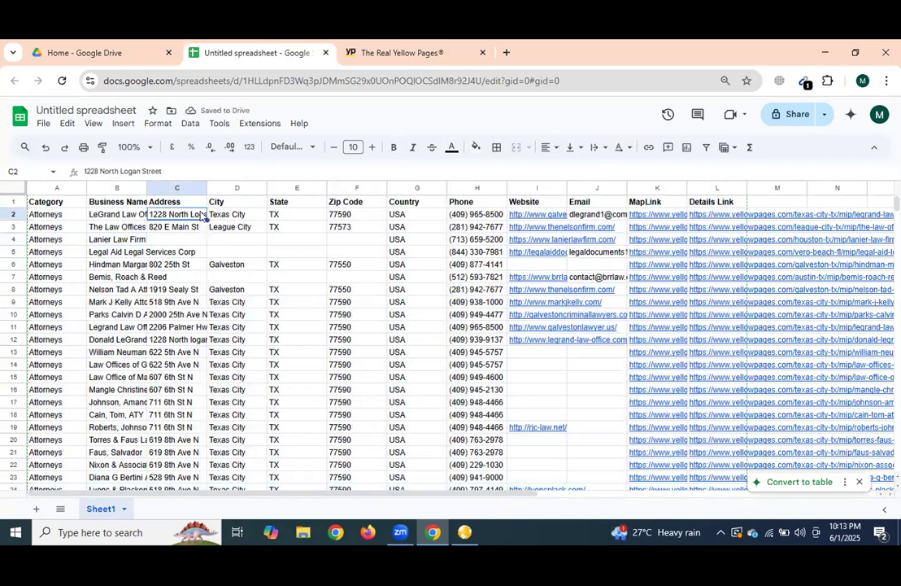
pyautogui.press('Right')
pyautogui.press('Right')
pyautogui.press('Down')
pyautogui.press('Right')
pyautogui.press('Right')
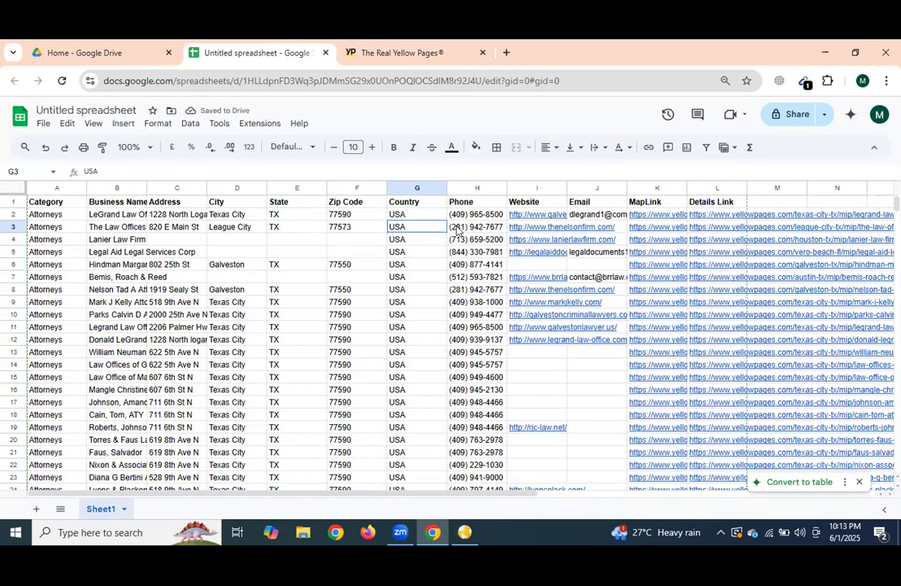
pyautogui.press('Right')
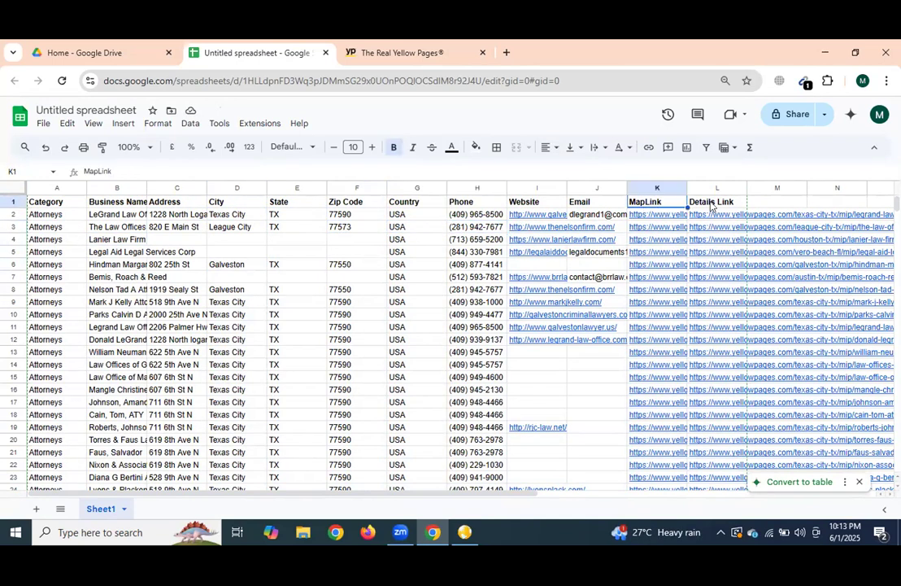
# Step: Delete the Details Link and MapLink columns, and widen the Website column to show more of its links
pyautogui.click(713, 189)
pyautogui.rightClick(712, 190)
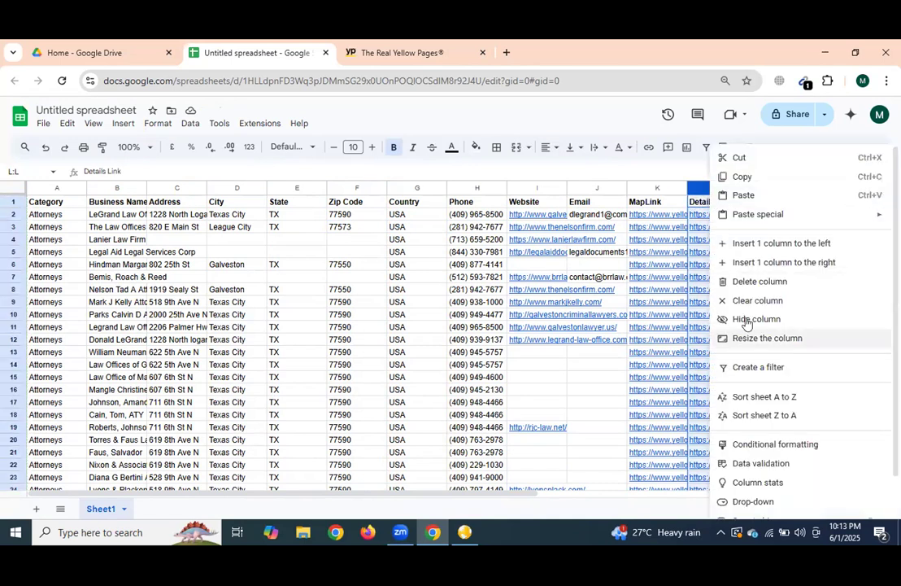
pyautogui.click(722, 282)
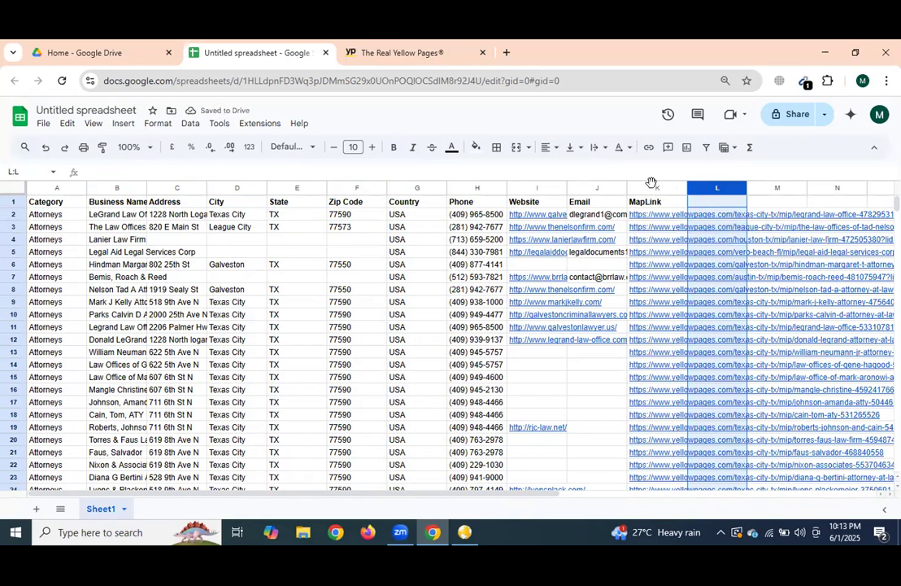
pyautogui.rightClick(652, 188)
pyautogui.click(681, 280)
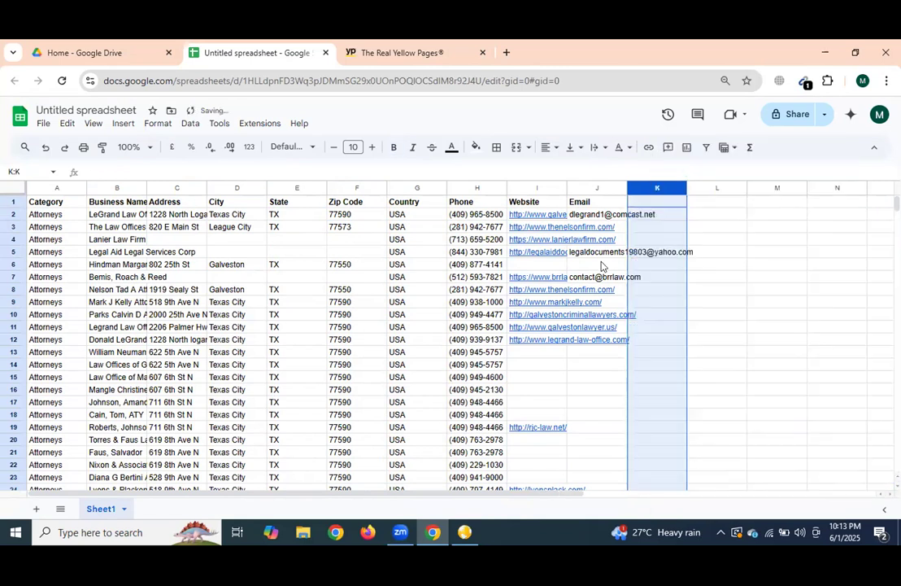
pyautogui.click(557, 302)
pyautogui.moveTo(565, 187); pyautogui.dragTo(620, 187)
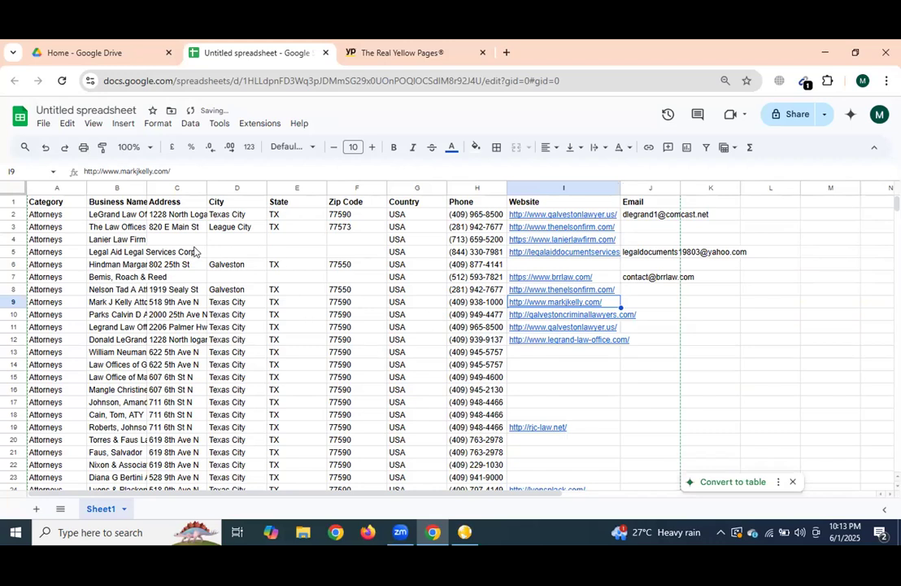
# Step: Delete rows 4 and 5, the adjacent records that have no address, city, state or zip code
pyautogui.click(122, 239)
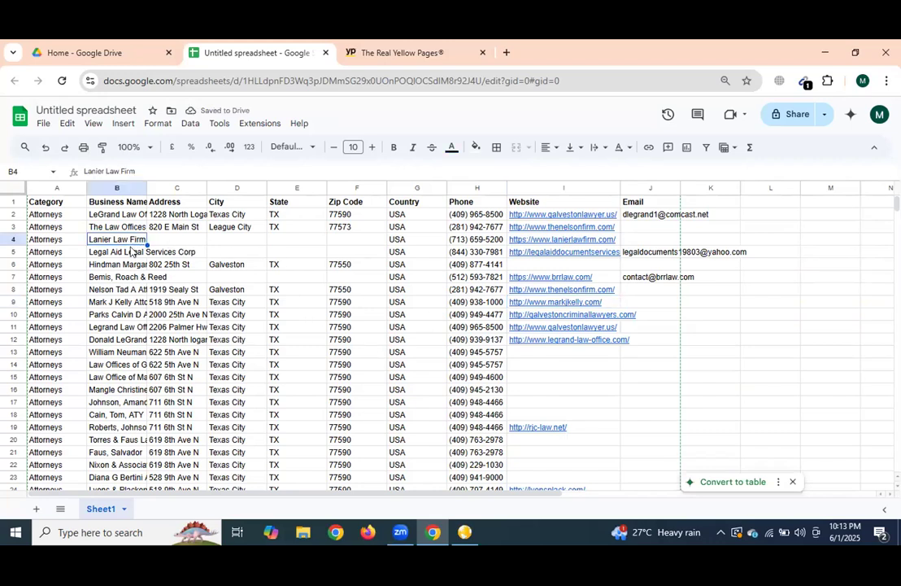
pyautogui.click(130, 253)
pyautogui.click(156, 249)
pyautogui.click(177, 239)
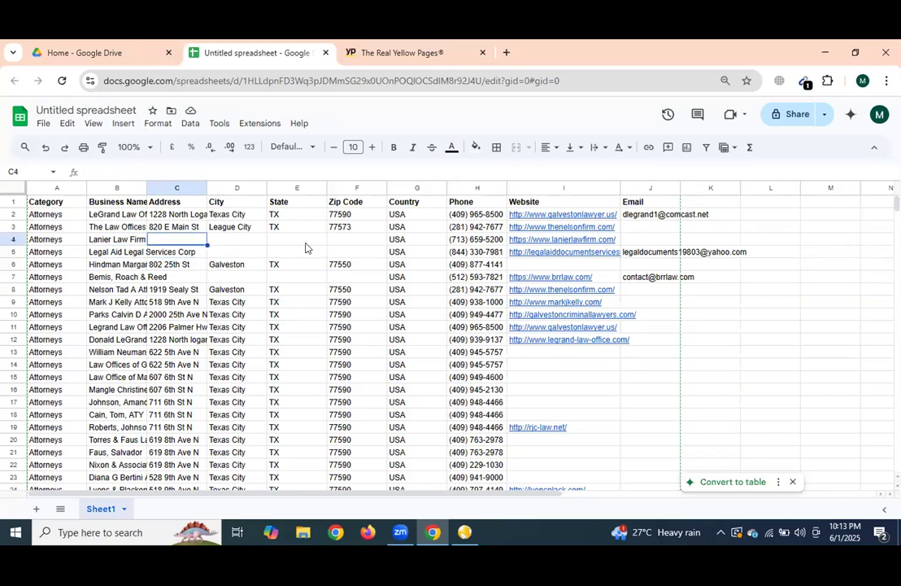
pyautogui.click(13, 239)
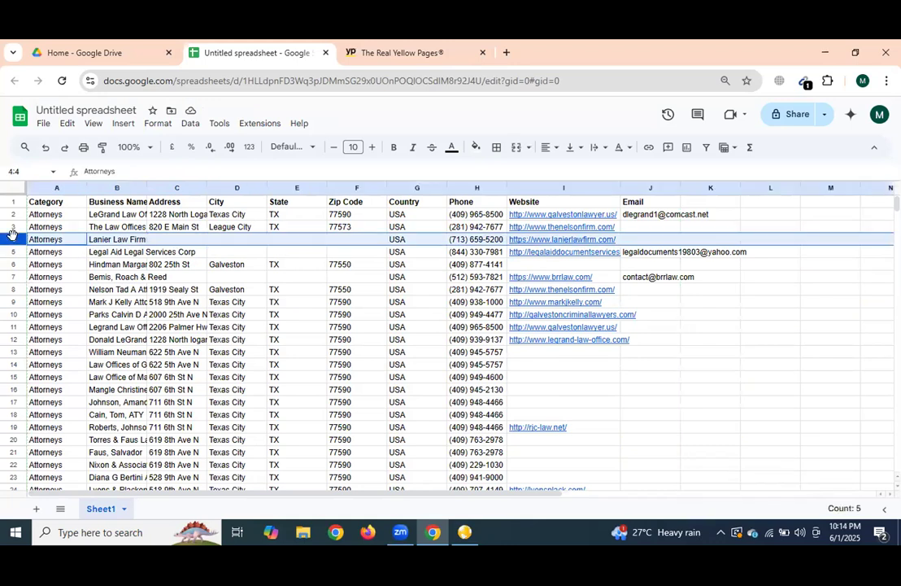
pyautogui.moveTo(12, 234); pyautogui.dragTo(13, 251)
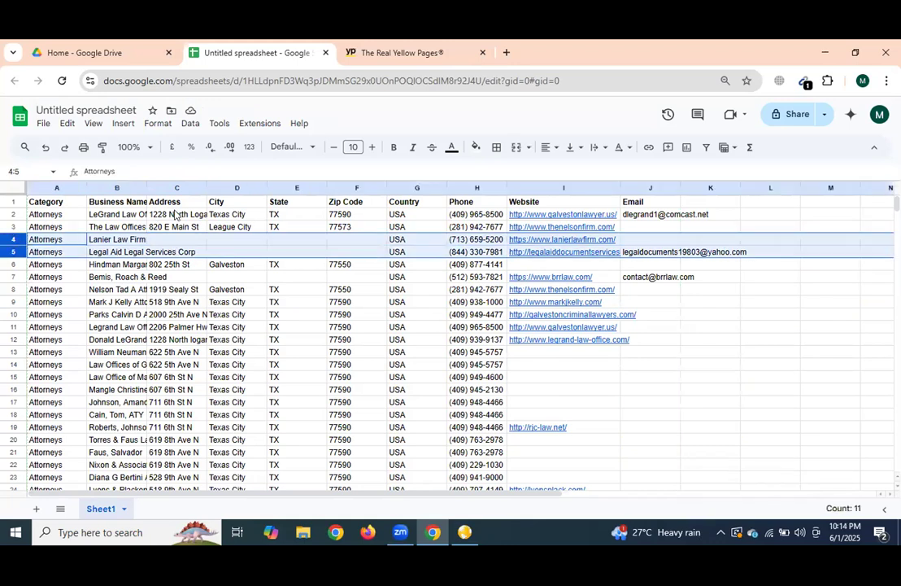
pyautogui.rightClick(133, 244)
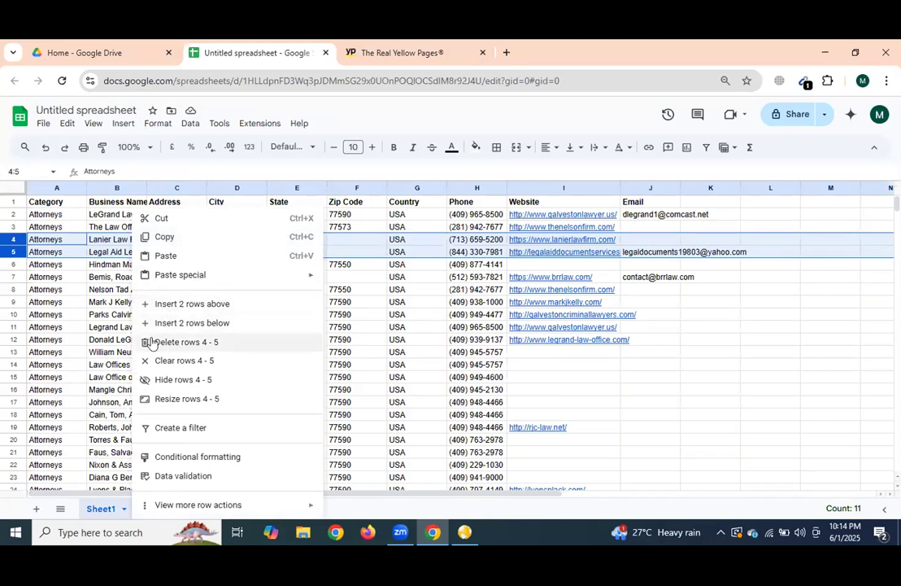
pyautogui.press('Return')
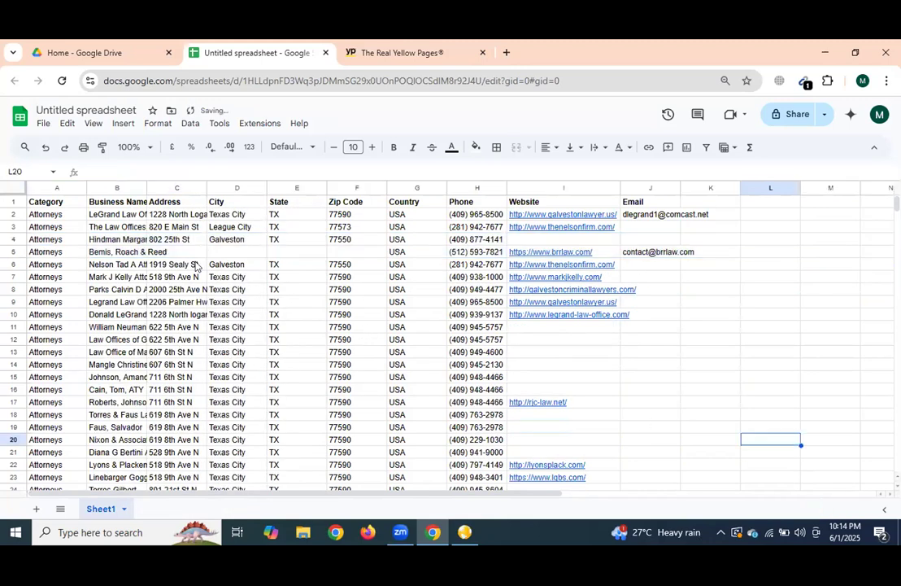
# Step: Delete the remaining record without an address in row 5 and check the rest of the rows
pyautogui.click(173, 253)
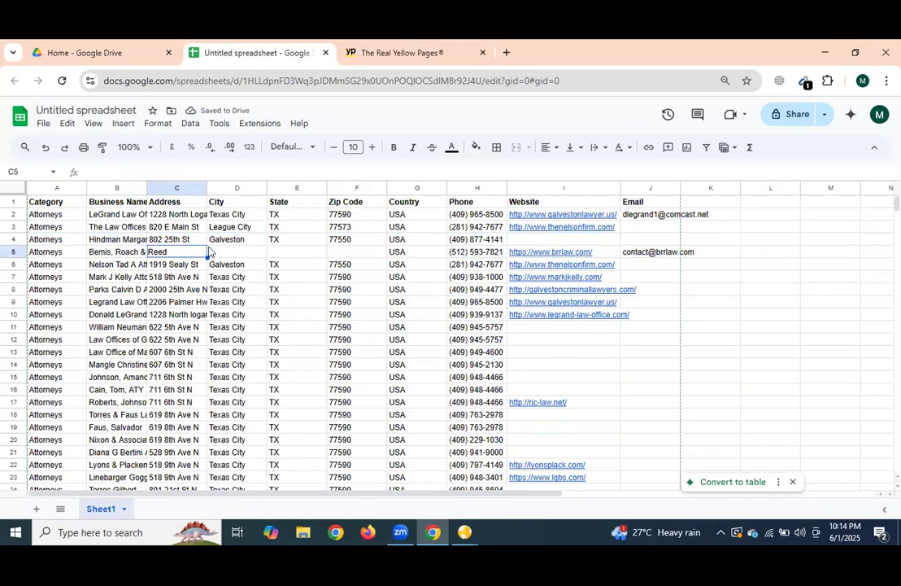
pyautogui.click(13, 251)
pyautogui.rightClick(13, 252)
pyautogui.click(67, 341)
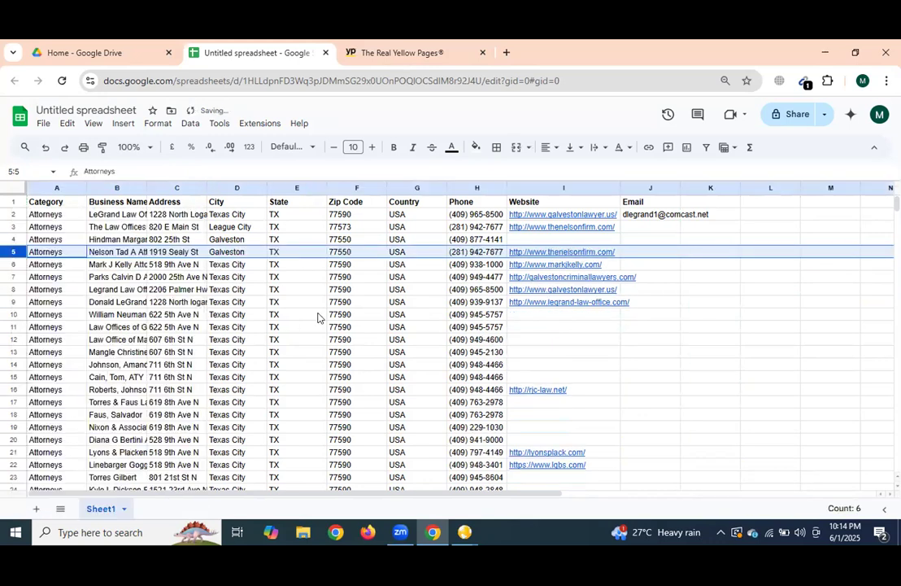
pyautogui.click(315, 316)
pyautogui.scroll(-5, 326, 315)
pyautogui.scroll(5, 342, 325)
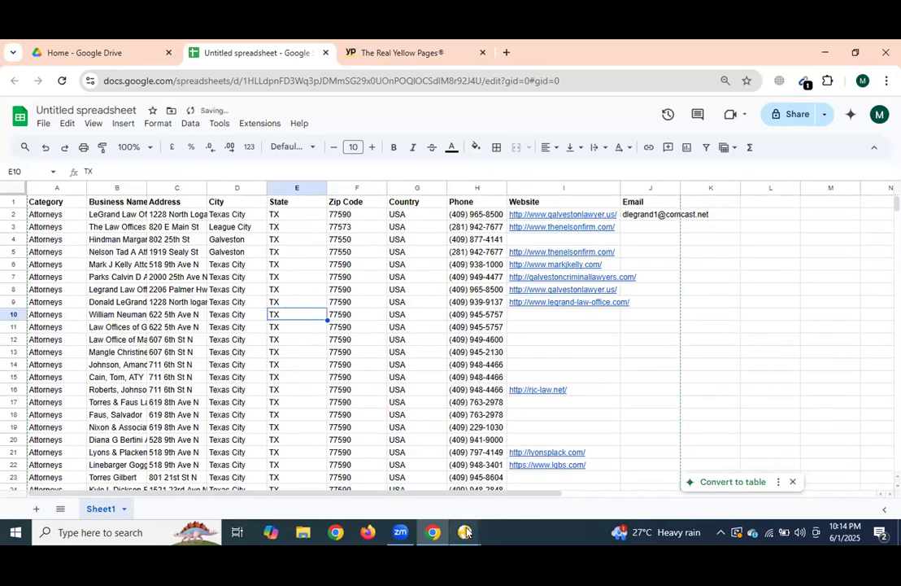
# Step: Switch to Yellow Leads Extractor, decline the offer to buy the full version, and return to its results table
pyautogui.moveTo(464, 530)
pyautogui.click(394, 470)
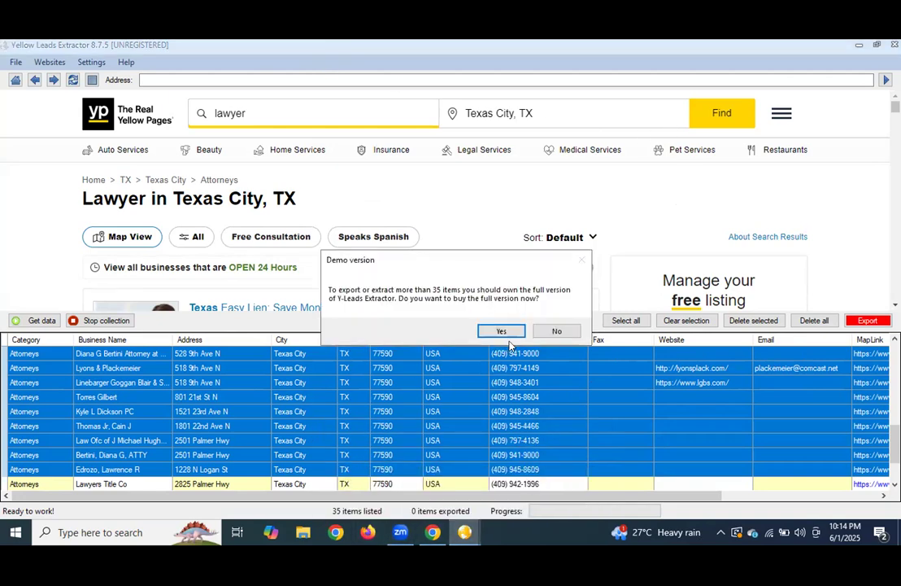
pyautogui.click(557, 331)
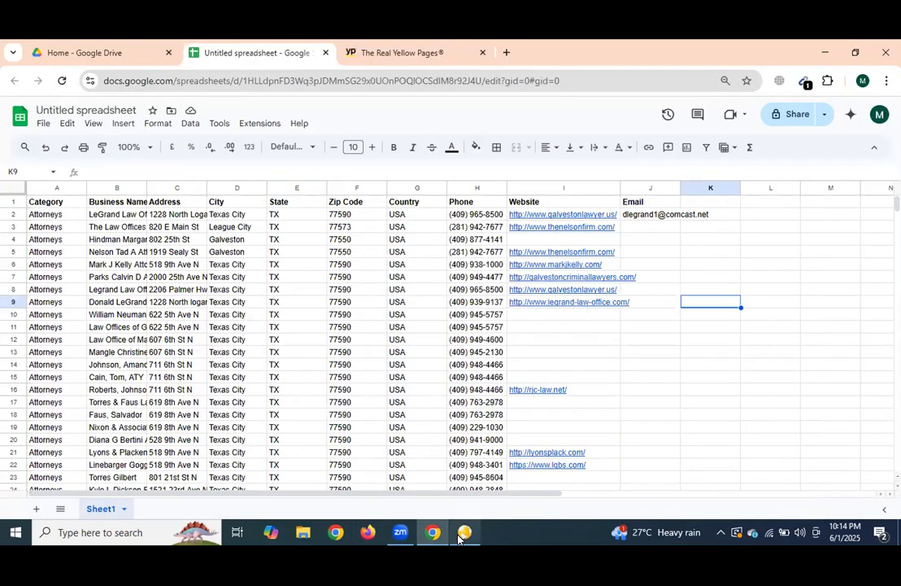
pyautogui.click(460, 534)
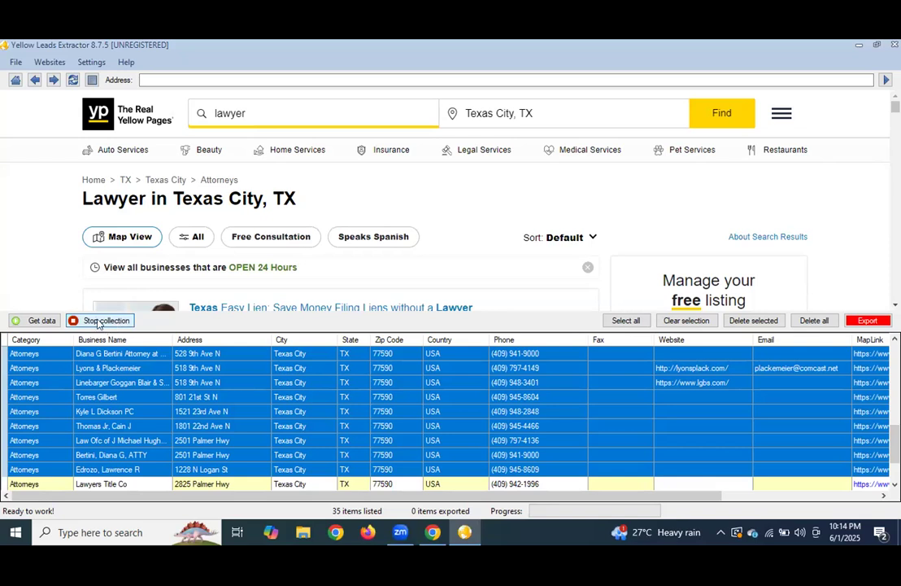
# Step: Clear the current selection and delete all collected records from the Yellow Leads Extractor list
pyautogui.click(683, 321)
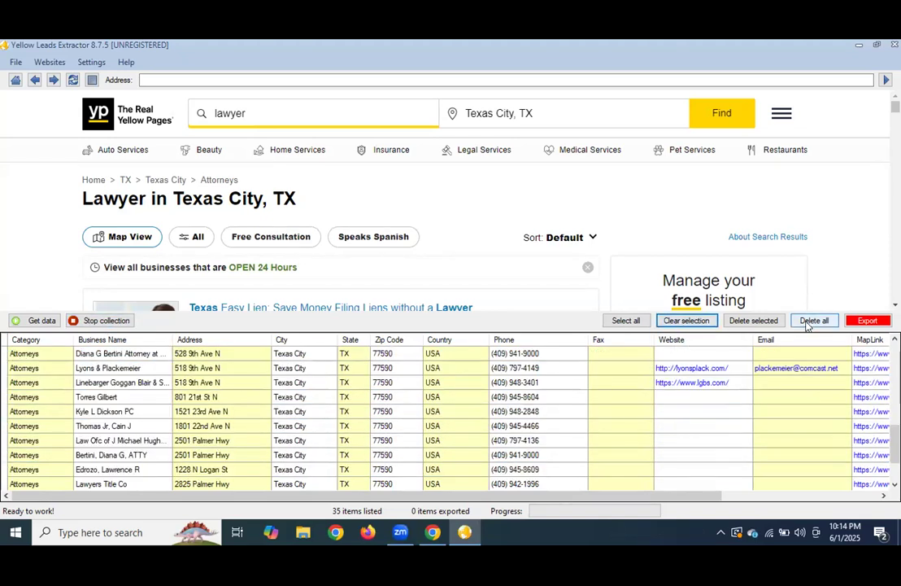
pyautogui.click(513, 372)
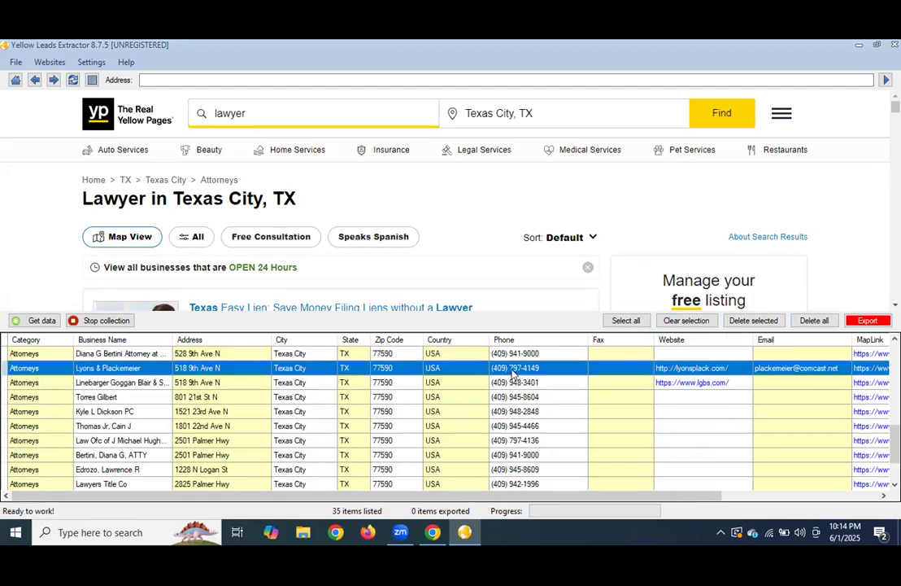
pyautogui.hotkey('ctrl', 'a')
pyautogui.click(813, 319)
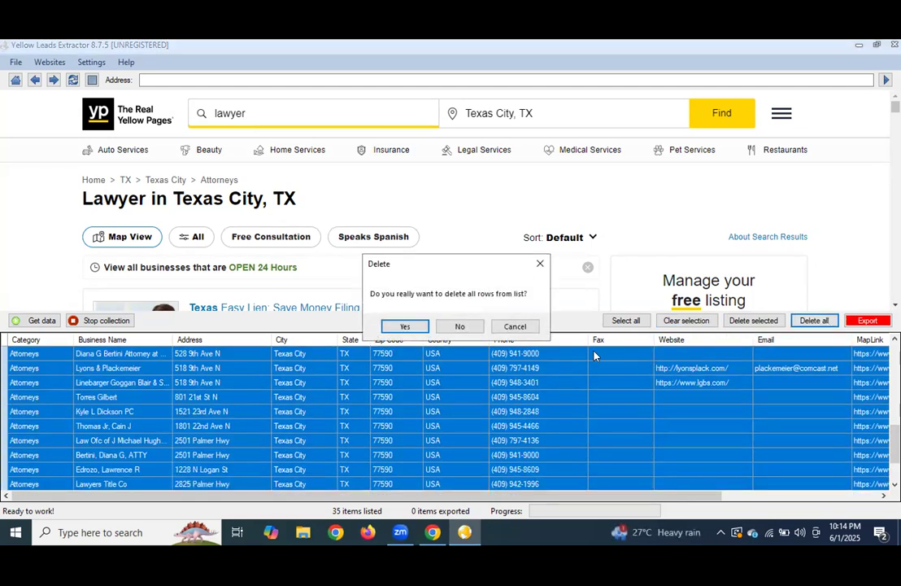
pyautogui.click(404, 326)
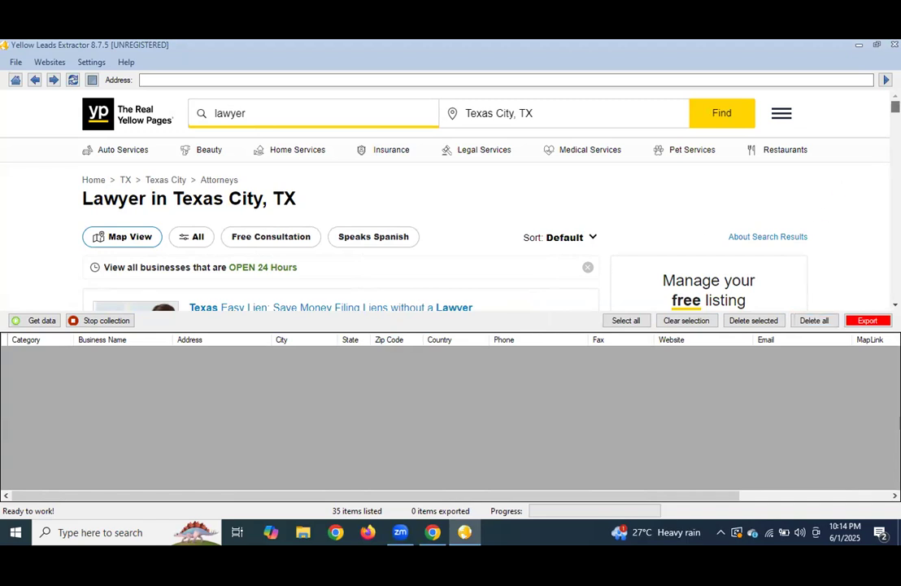
# Step: Start extracting the lawyer listings from page 2 of the Texas City, TX search results
pyautogui.scroll(-20, 342, 212)
pyautogui.scroll(-5, 342, 223)
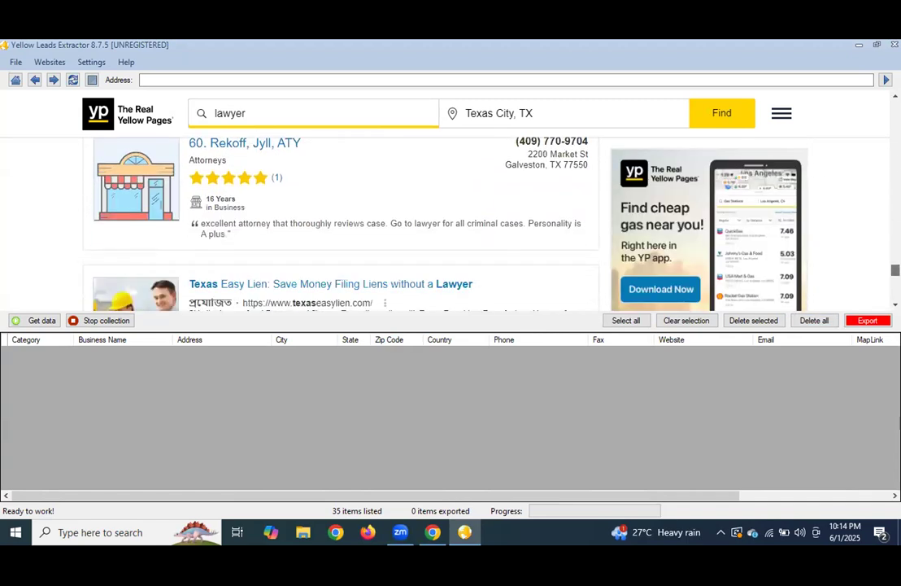
pyautogui.scroll(-1, 530, 170)
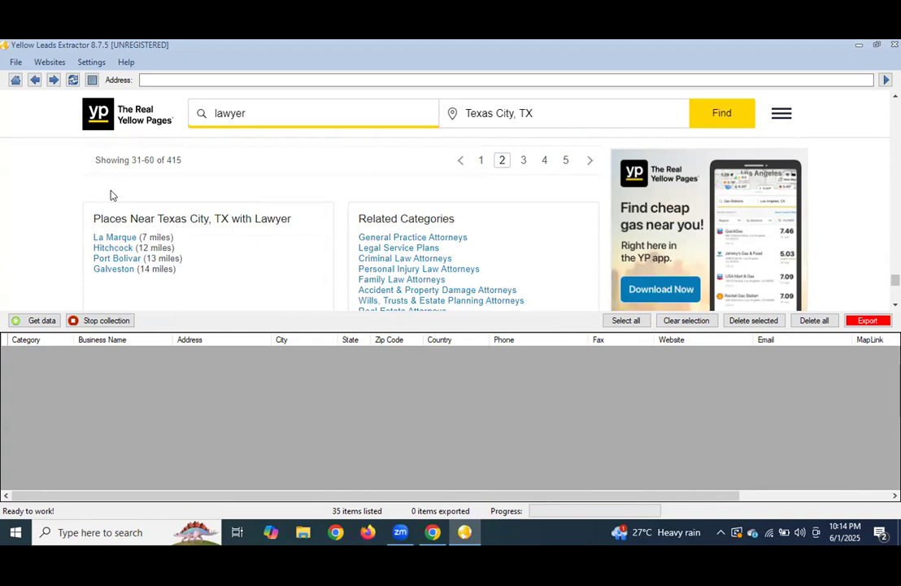
pyautogui.scroll(10, 88, 209)
pyautogui.scroll(5, 89, 213)
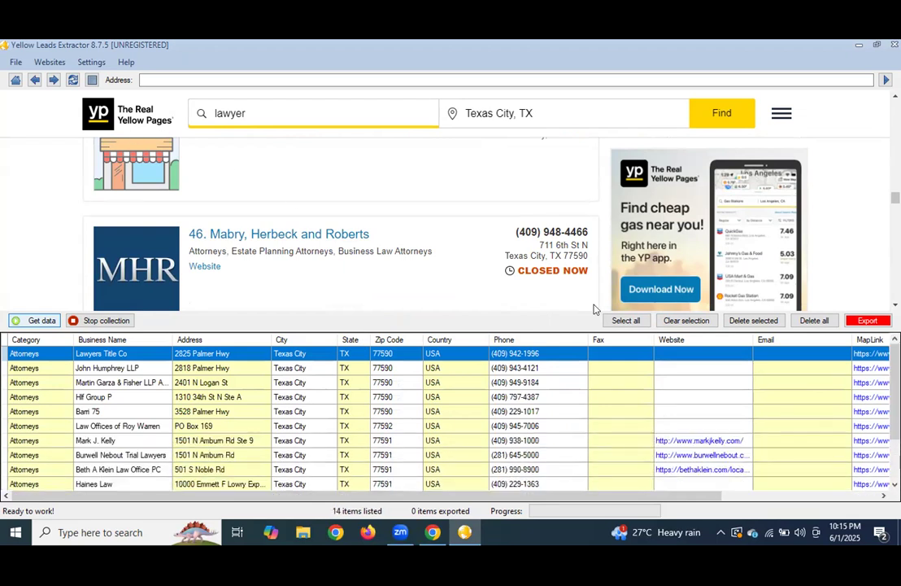
# Step: Compare the extracted records with the page 2 listings, down to the last listing and the last table row
pyautogui.scroll(-15, 362, 213)
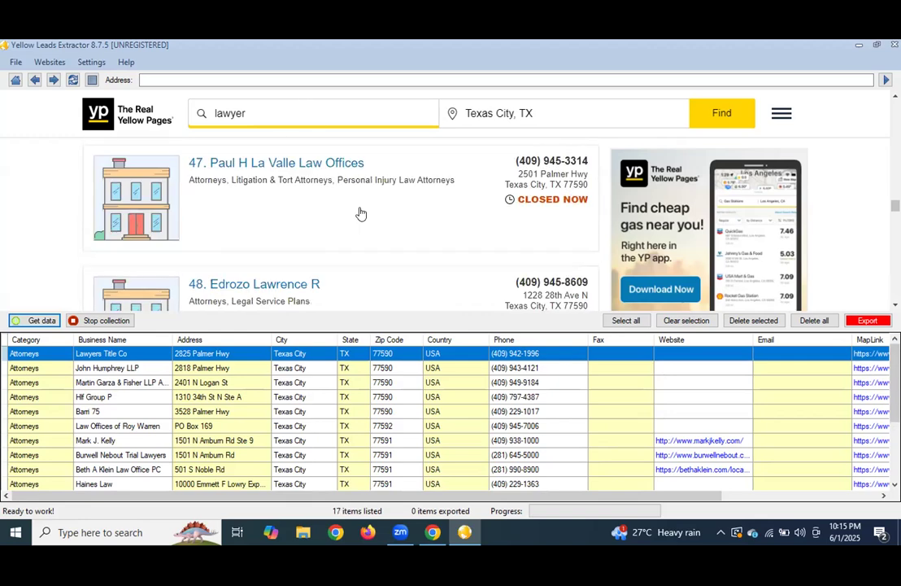
pyautogui.scroll(-10, 390, 259)
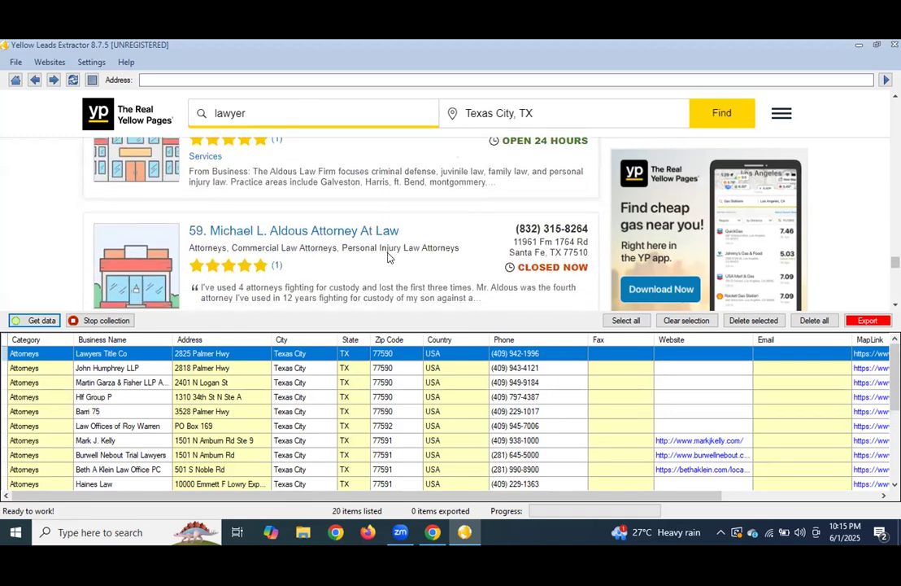
pyautogui.scroll(3, 394, 251)
pyautogui.scroll(-2, 250, 241)
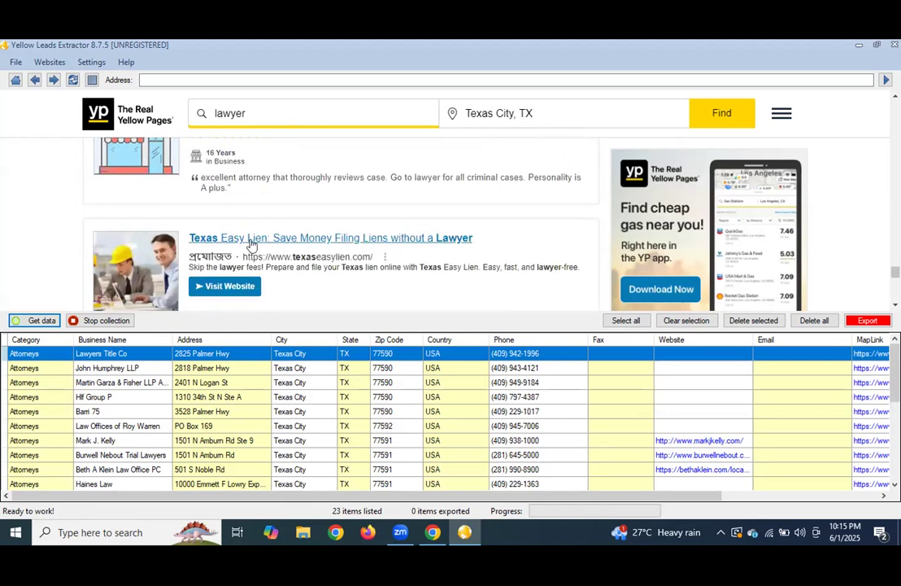
pyautogui.scroll(1, 250, 246)
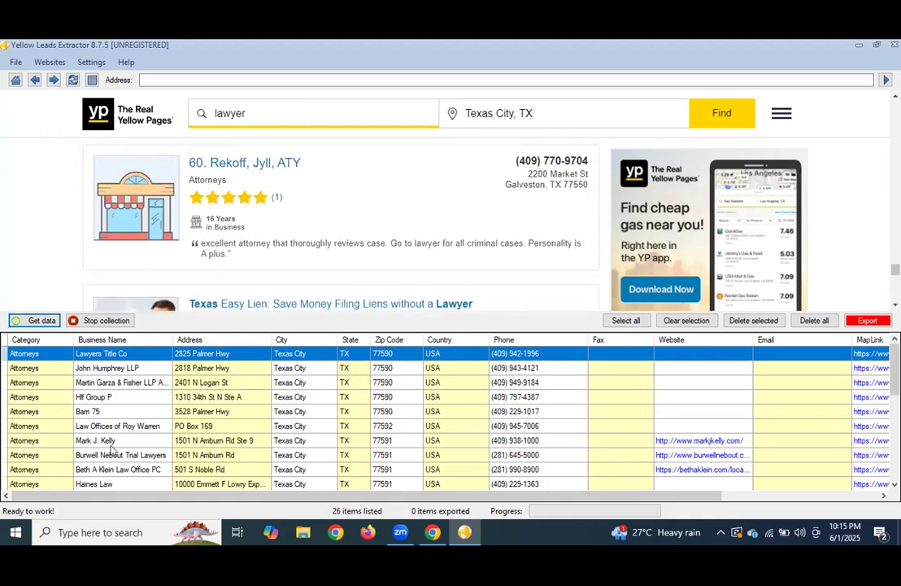
pyautogui.scroll(-5, 106, 415)
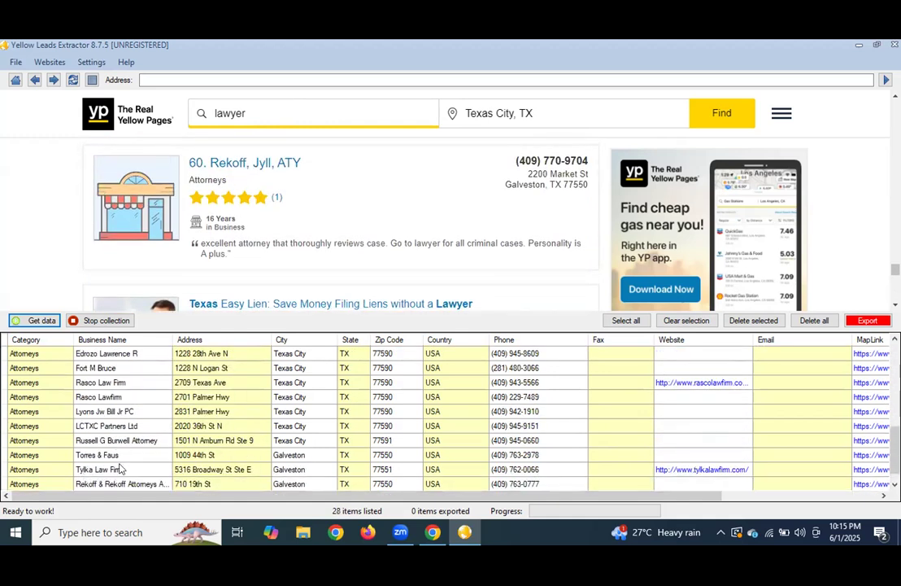
pyautogui.click(114, 454)
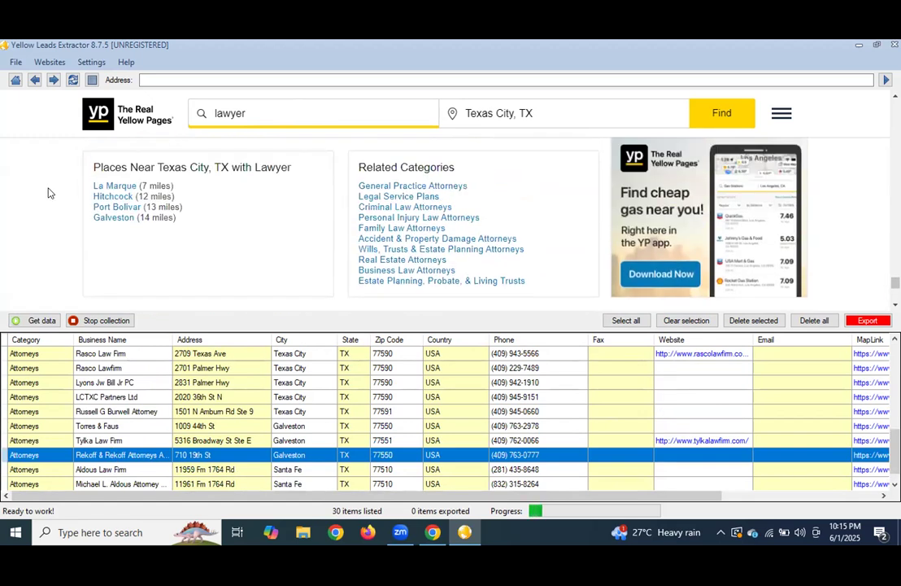
pyautogui.scroll(1, 51, 192)
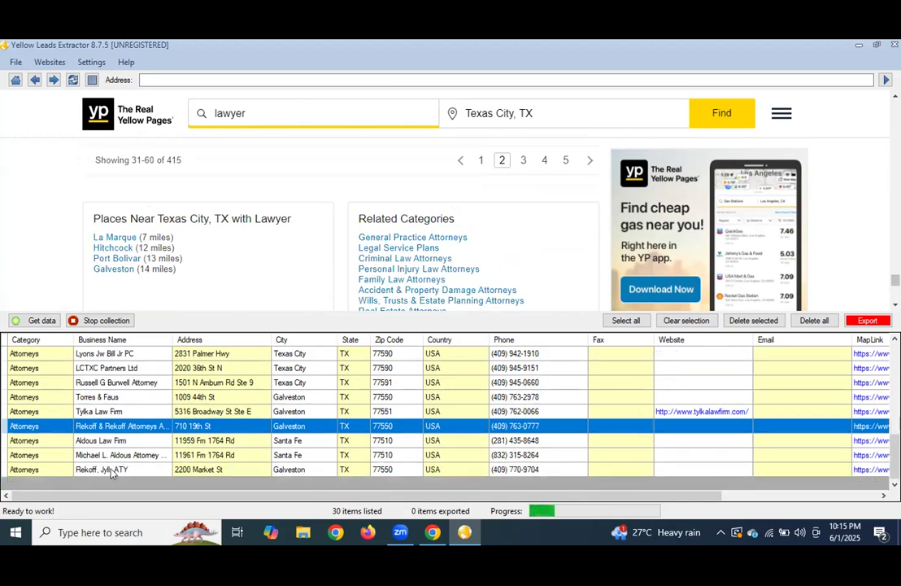
pyautogui.click(112, 470)
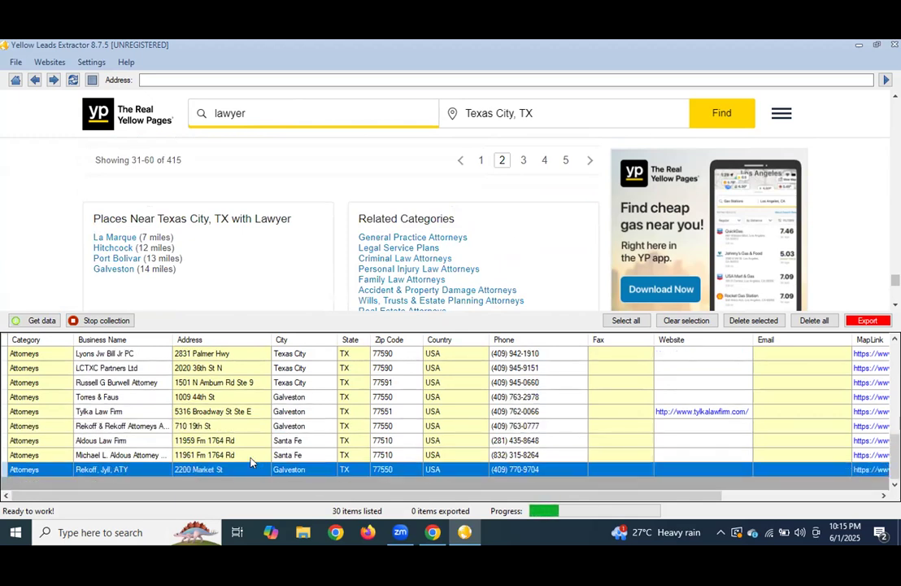
# Step: Copy all extracted records, switch to the Google Sheets spreadsheet, paste them from cell A29, and delete their header row 29
pyautogui.hotkey('ctrl', 'a')
pyautogui.click(433, 531)
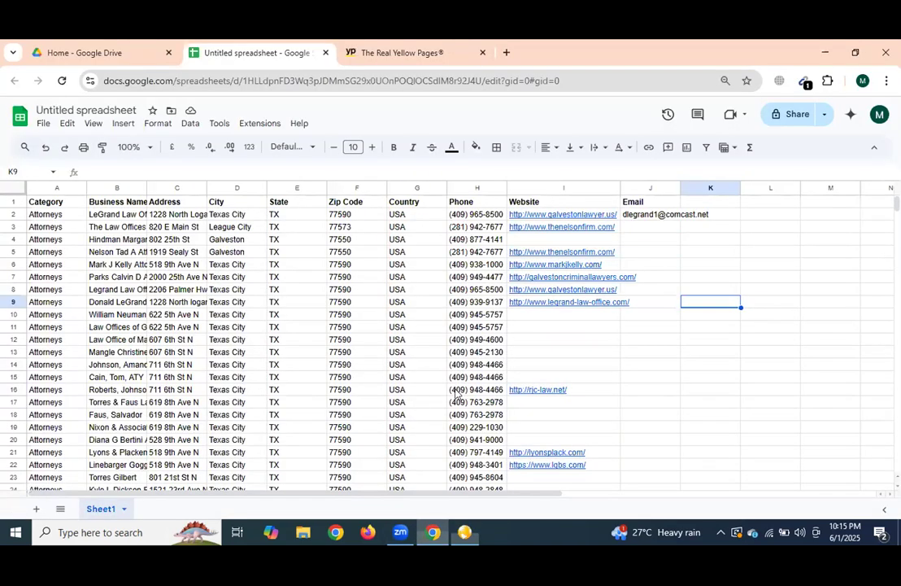
pyautogui.scroll(-5, 69, 297)
pyautogui.scroll(1, 54, 290)
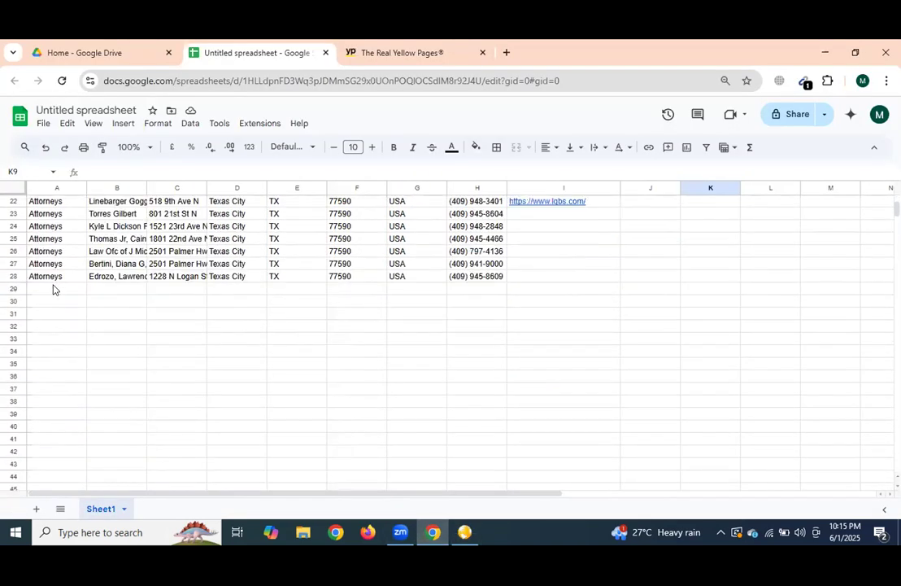
pyautogui.click(54, 290)
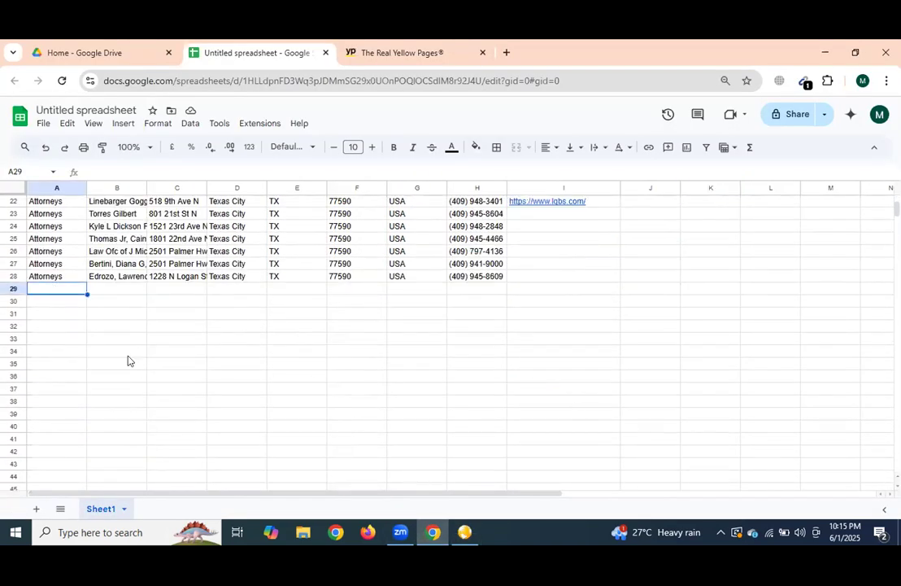
pyautogui.hotkey('ctrl', 'v')
pyautogui.click(136, 316)
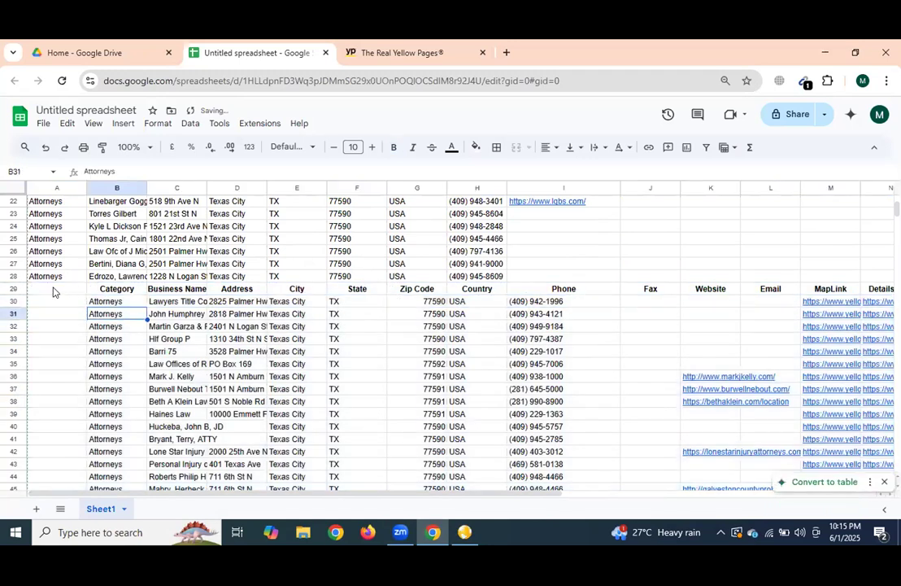
pyautogui.rightClick(15, 290)
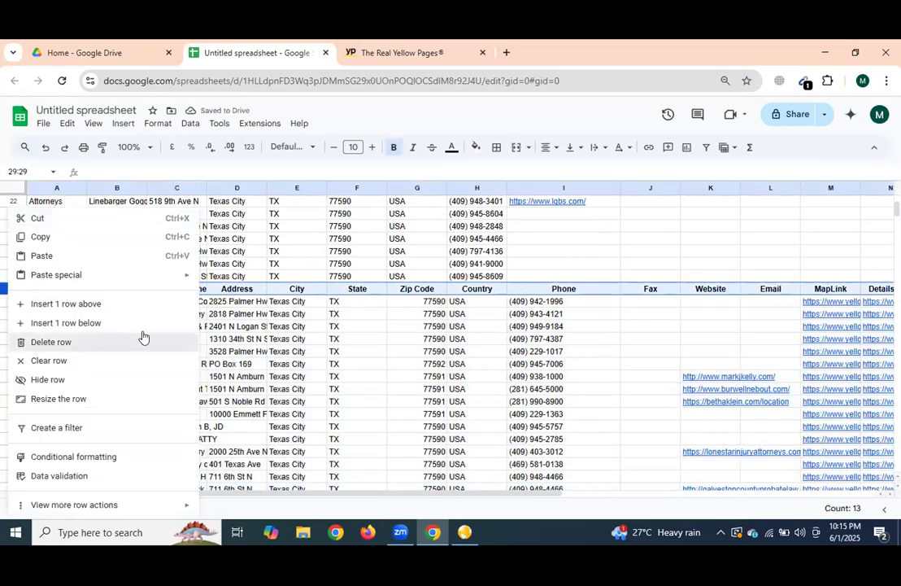
pyautogui.click(143, 336)
# Step: Move the pasted block B29:O60 one column over so it starts in cell A29
pyautogui.moveTo(110, 291); pyautogui.dragTo(890, 351)
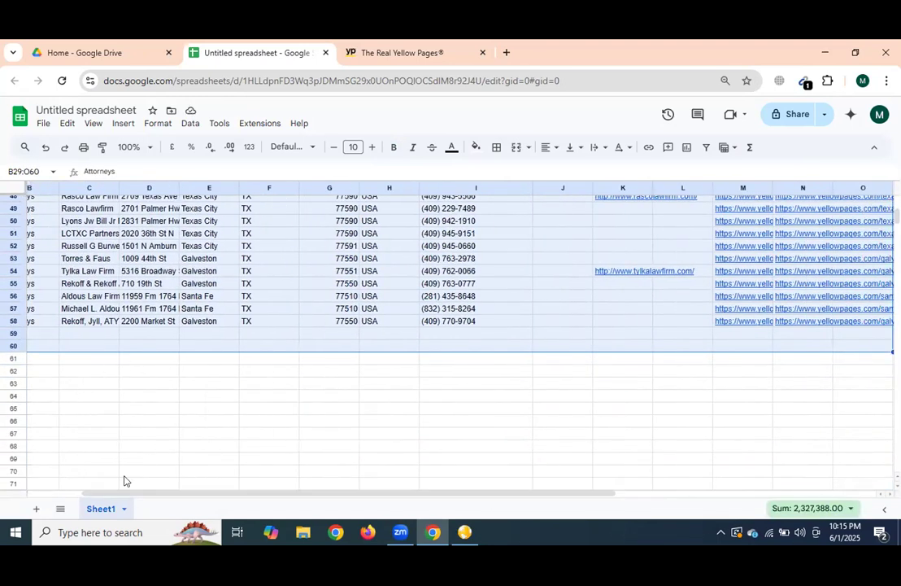
pyautogui.moveTo(112, 493); pyautogui.dragTo(13, 486)
pyautogui.scroll(5, 53, 443)
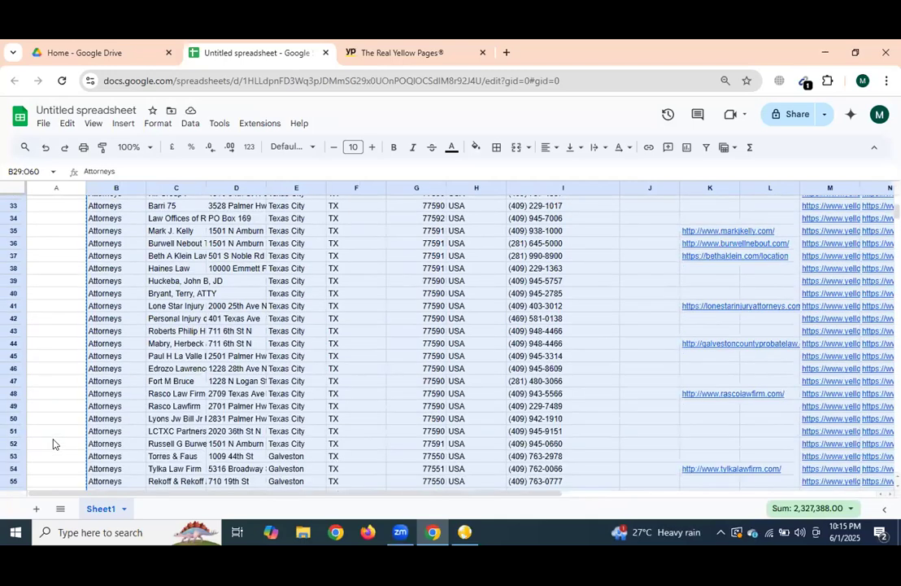
pyautogui.scroll(7, 52, 444)
pyautogui.click(56, 418)
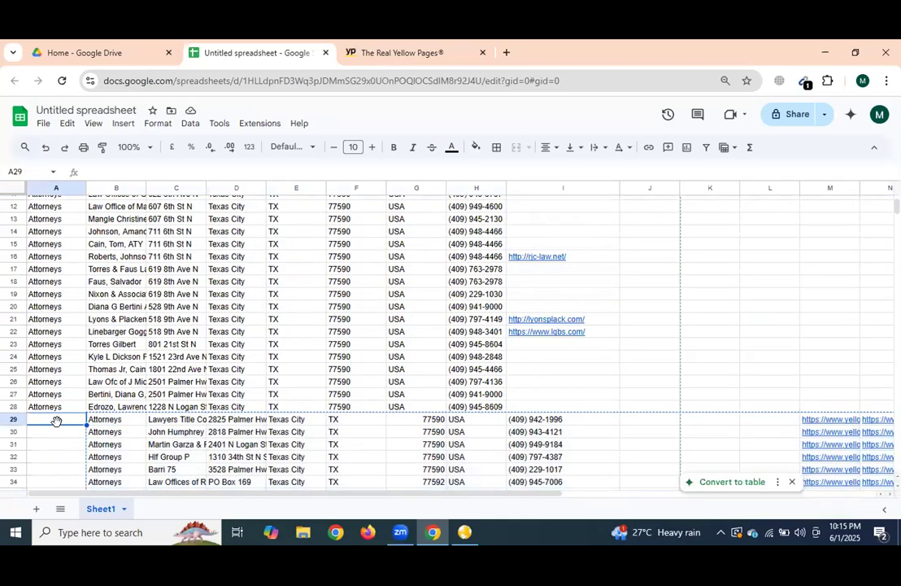
pyautogui.hotkey('ctrl', 'v')
pyautogui.click(694, 372)
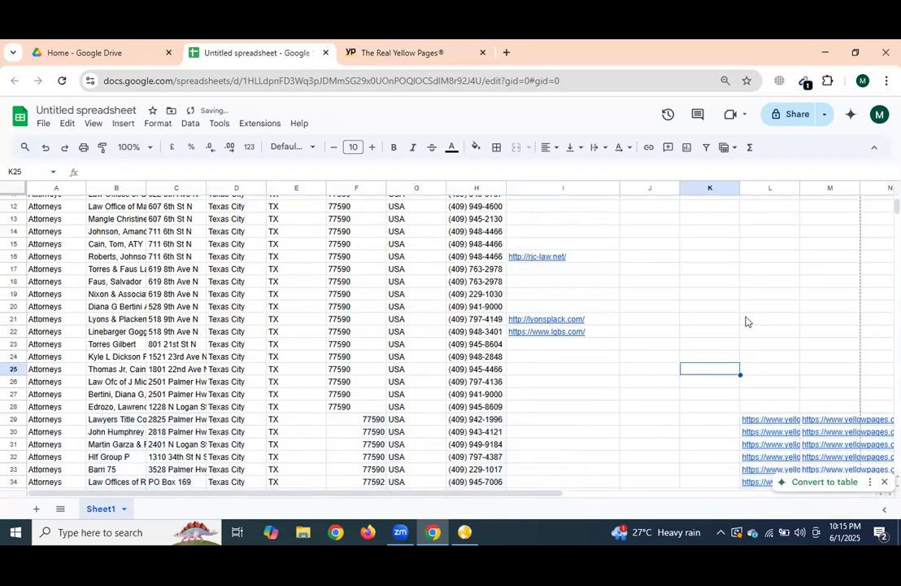
# Step: Delete columns L and M, which hold the pasted Yellow Pages links
pyautogui.click(764, 187)
pyautogui.hotkey('shift', 'Right')
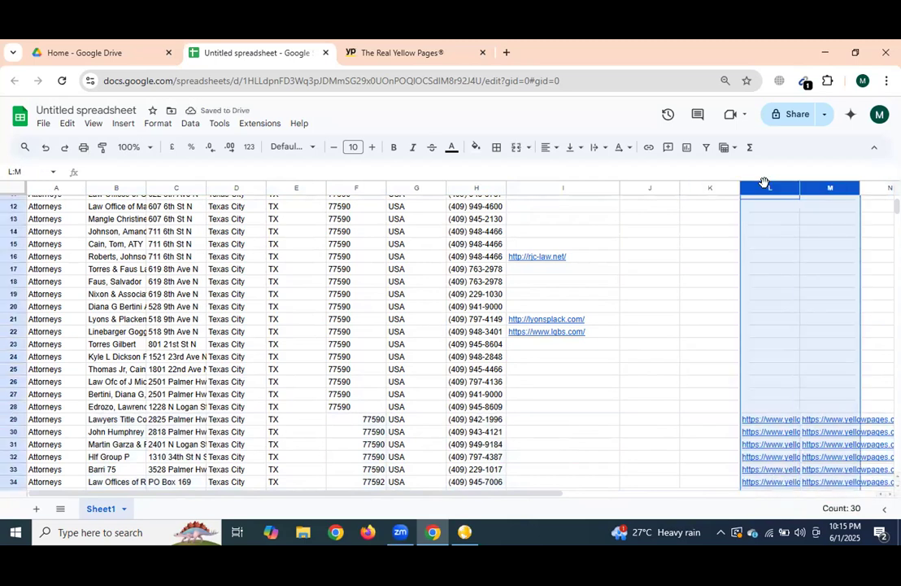
pyautogui.rightClick(771, 244)
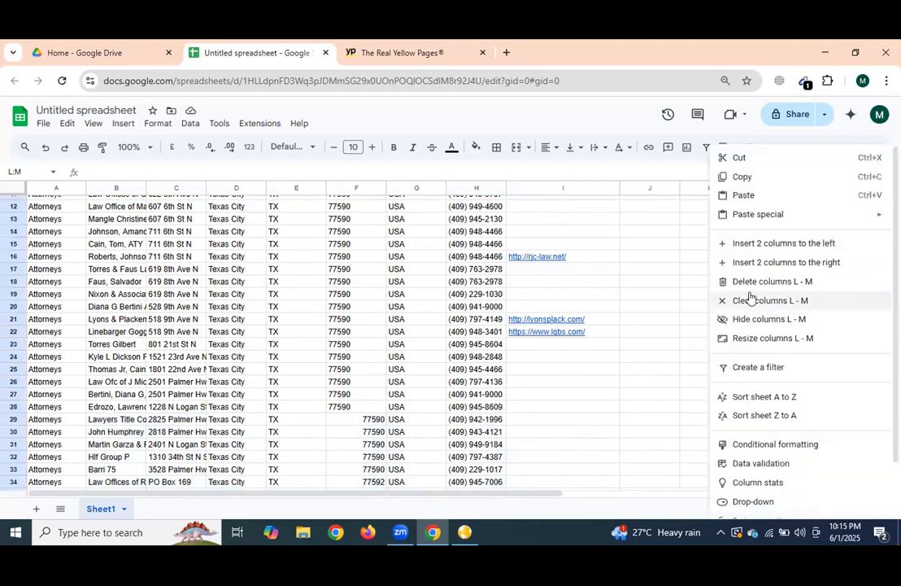
pyautogui.click(746, 290)
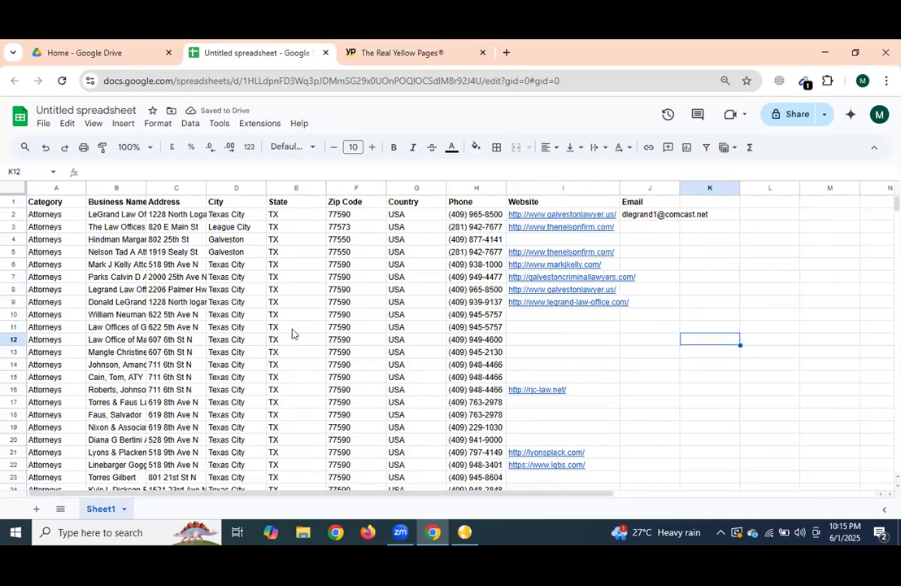
# Step: Review the combined lead list from first to last row, including the category cells and the website links in column J
pyautogui.scroll(-3, 310, 339)
pyautogui.scroll(-3, 310, 340)
pyautogui.scroll(-3, 193, 354)
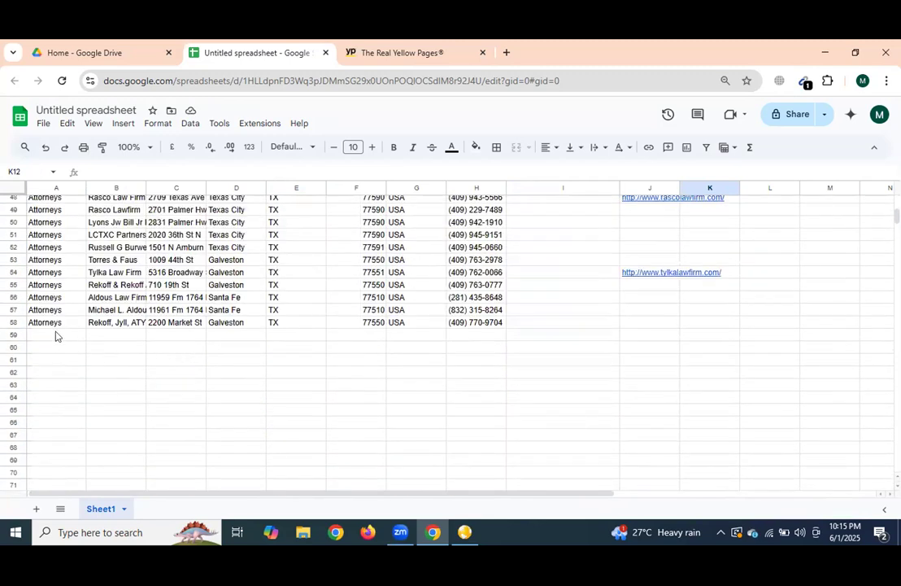
pyautogui.scroll(5, 171, 361)
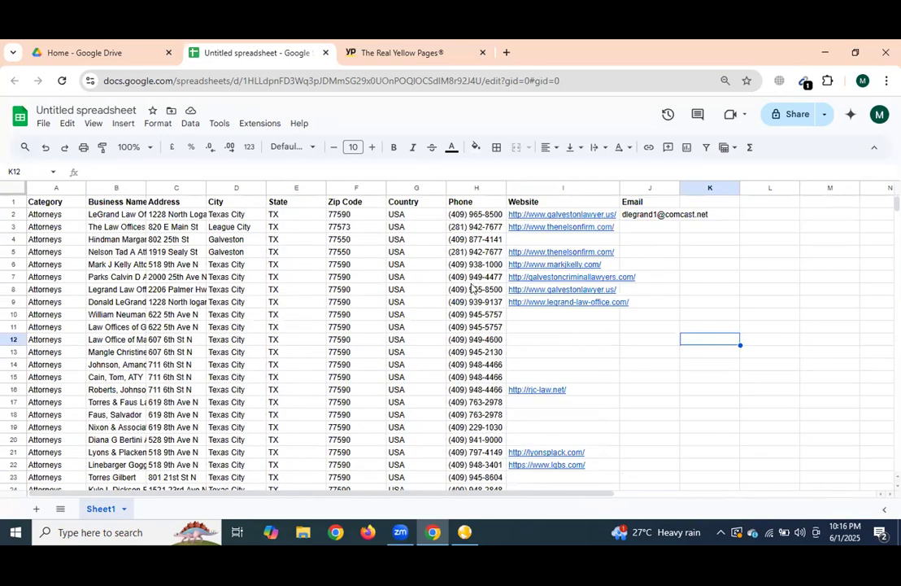
pyautogui.click(722, 239)
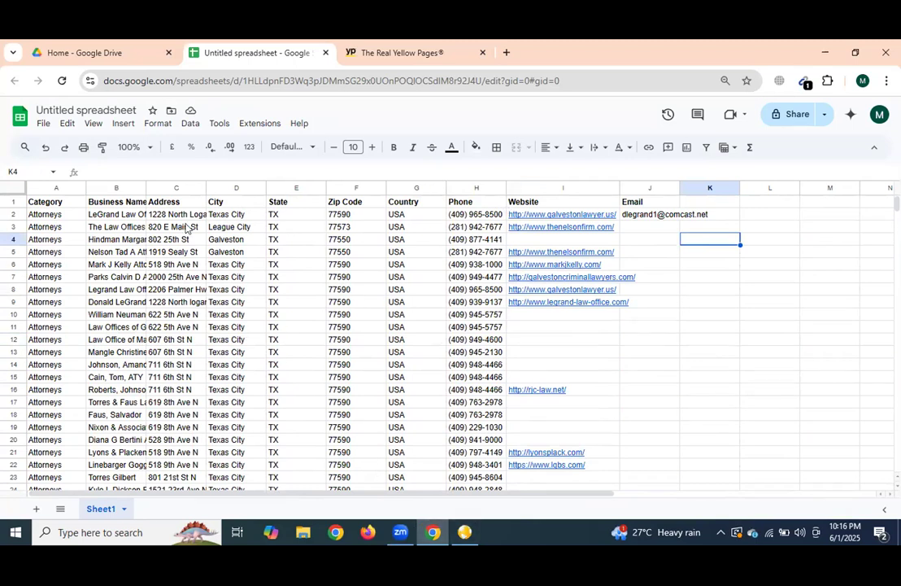
pyautogui.moveTo(49, 213); pyautogui.dragTo(65, 239)
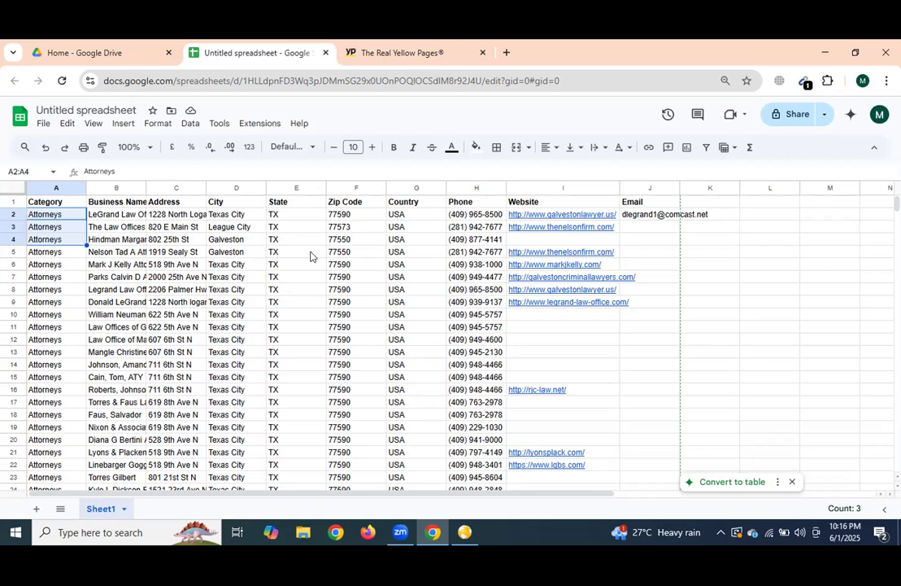
pyautogui.scroll(-5, 739, 295)
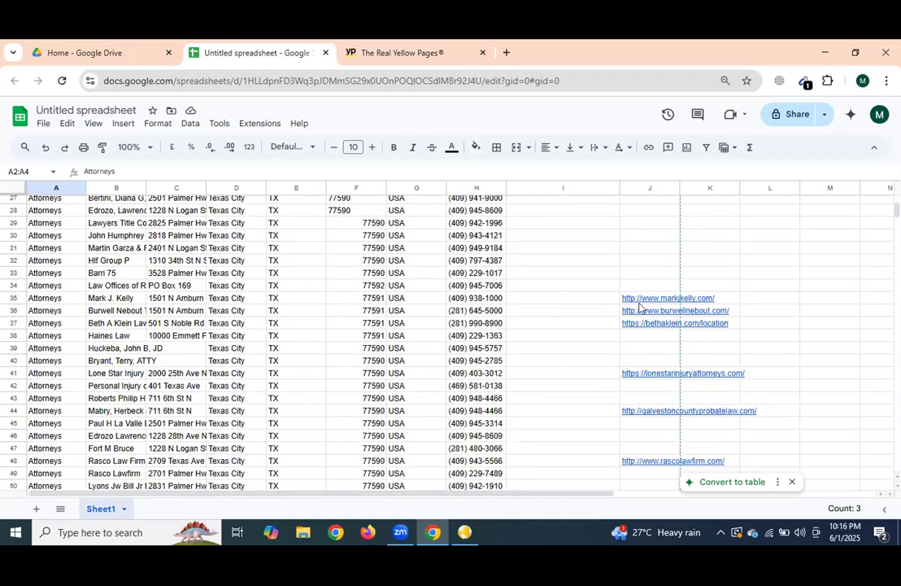
pyautogui.moveTo(647, 298); pyautogui.dragTo(669, 472)
pyautogui.scroll(5, 765, 341)
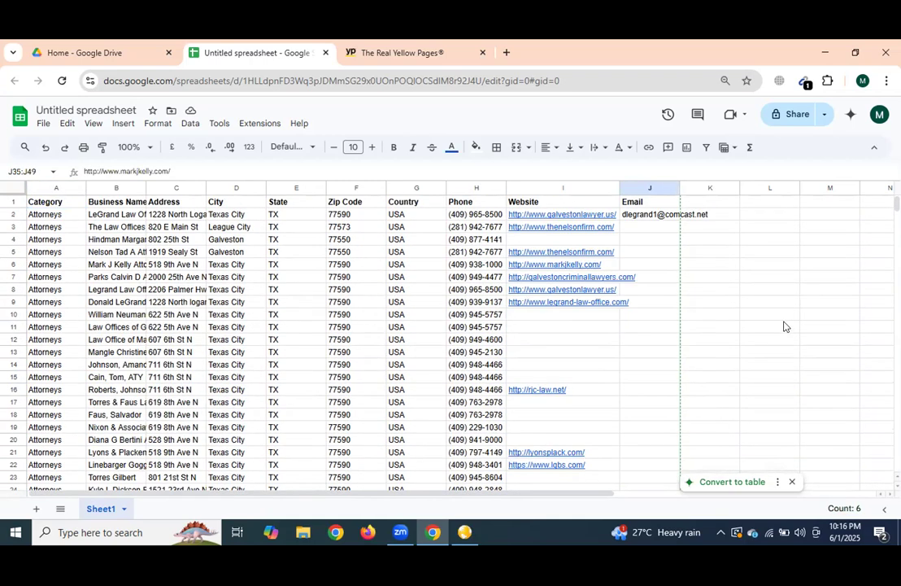
pyautogui.click(713, 290)
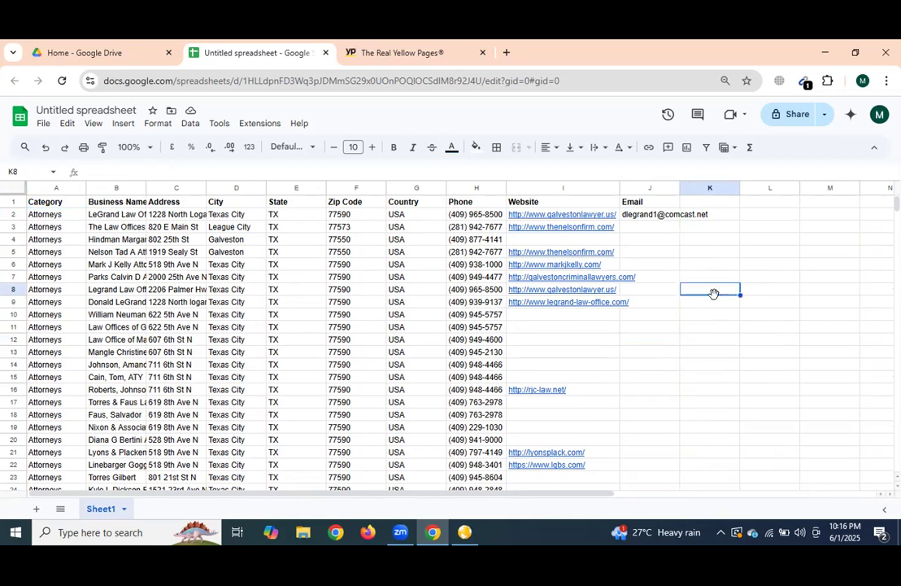
# Step: Widen the Website column to fit its links and check the rows around the newly added records
pyautogui.moveTo(620, 184); pyautogui.dragTo(693, 185)
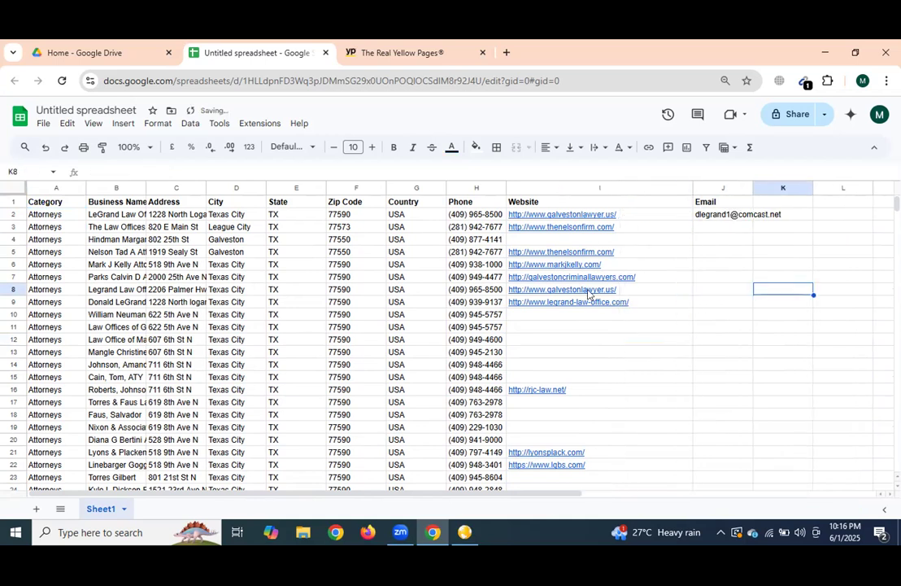
pyautogui.click(574, 315)
pyautogui.scroll(-5, 618, 365)
pyautogui.scroll(2, 622, 364)
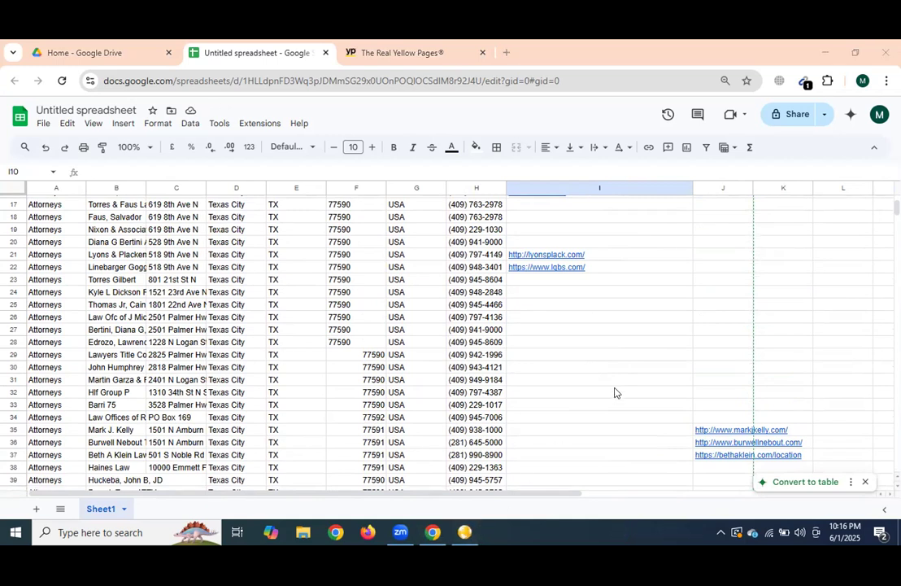
# Step: Switch to Yellow Leads Extractor, stop the running collection, and acknowledge the stop message
pyautogui.click(466, 534)
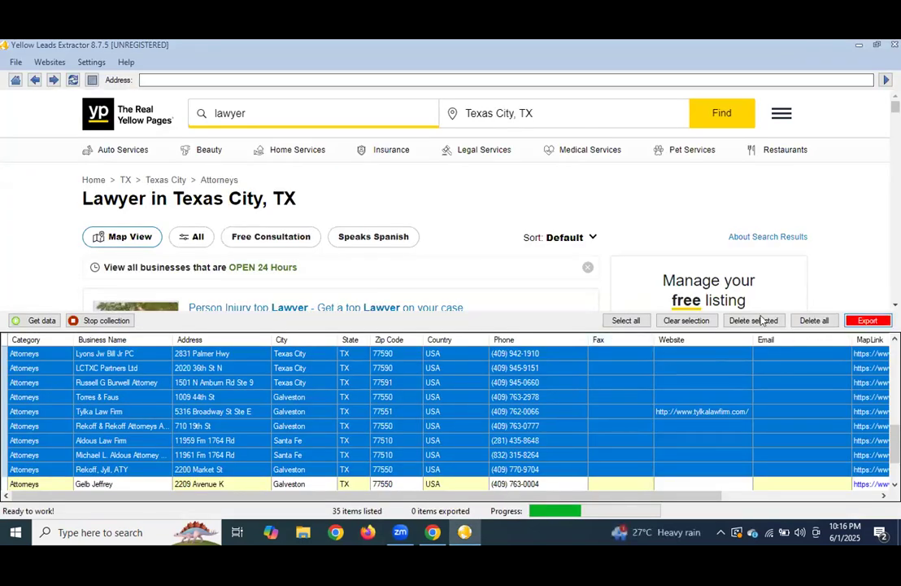
pyautogui.click(122, 319)
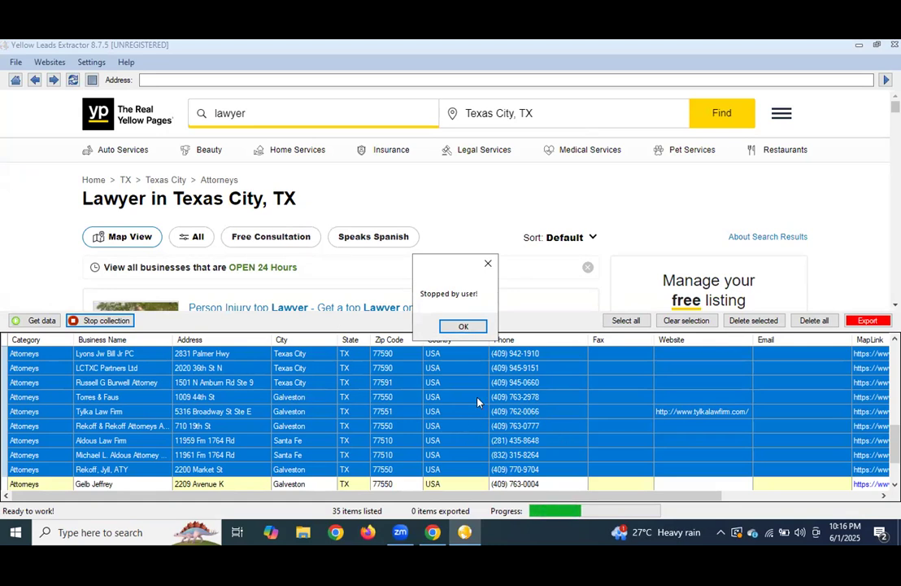
pyautogui.click(463, 326)
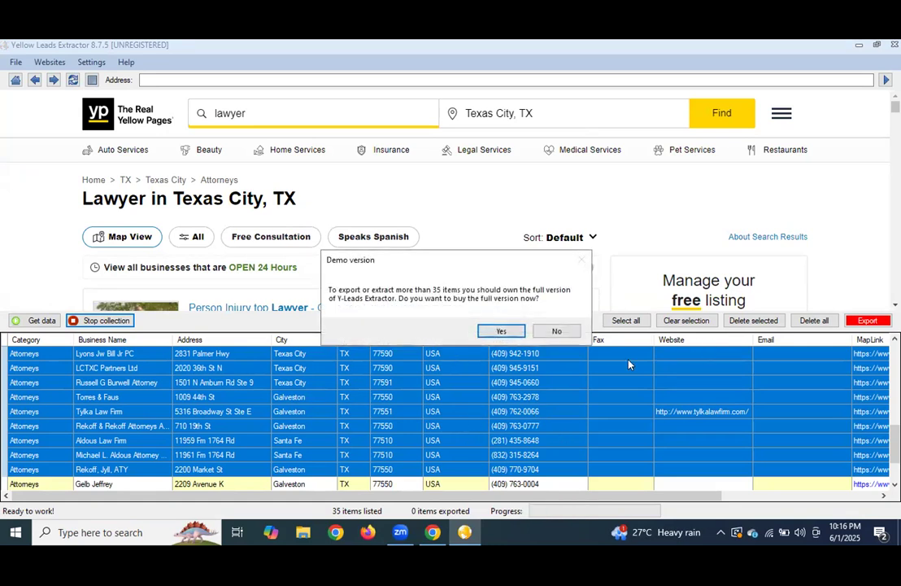
# Step: Accept the full-version purchase prompt, close the order page it opens in the browser, and return to Yellow Leads Extractor
pyautogui.click(509, 332)
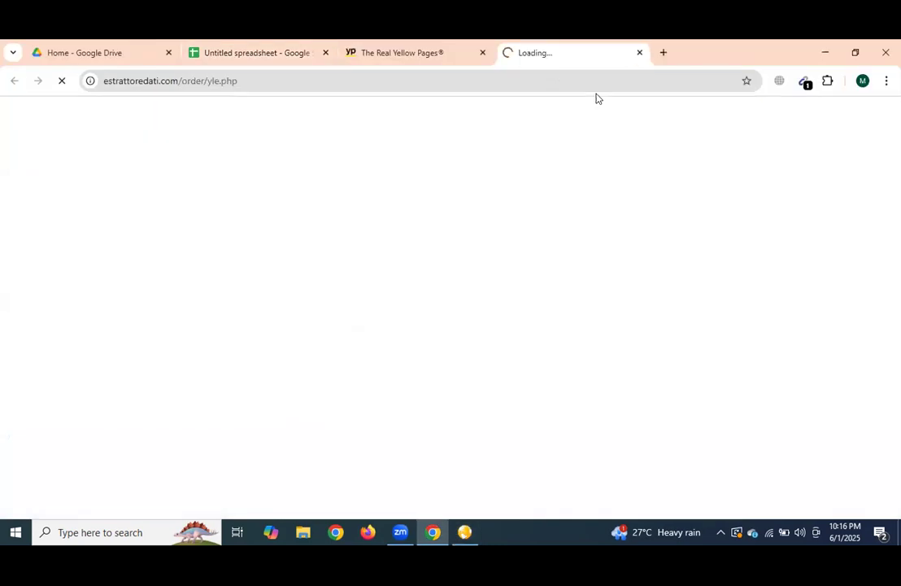
pyautogui.click(639, 53)
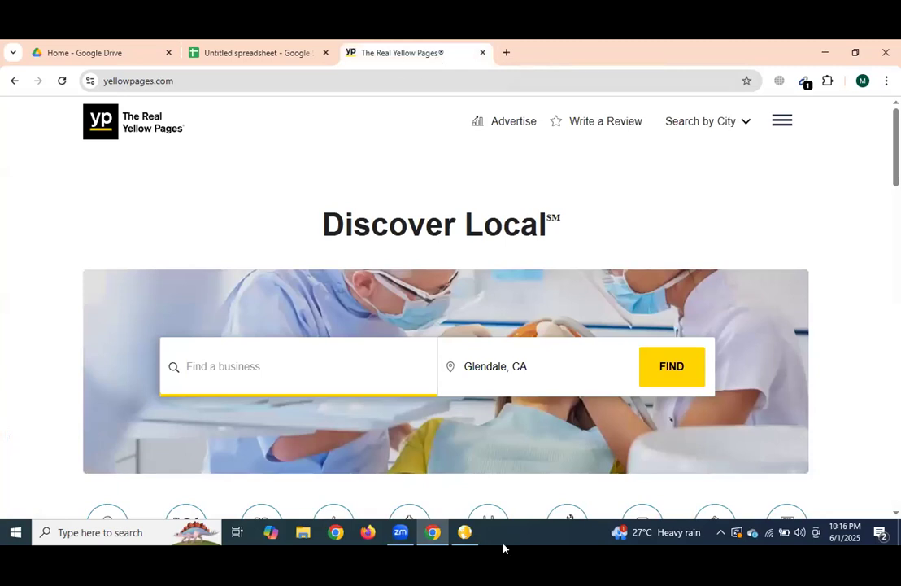
pyautogui.click(464, 532)
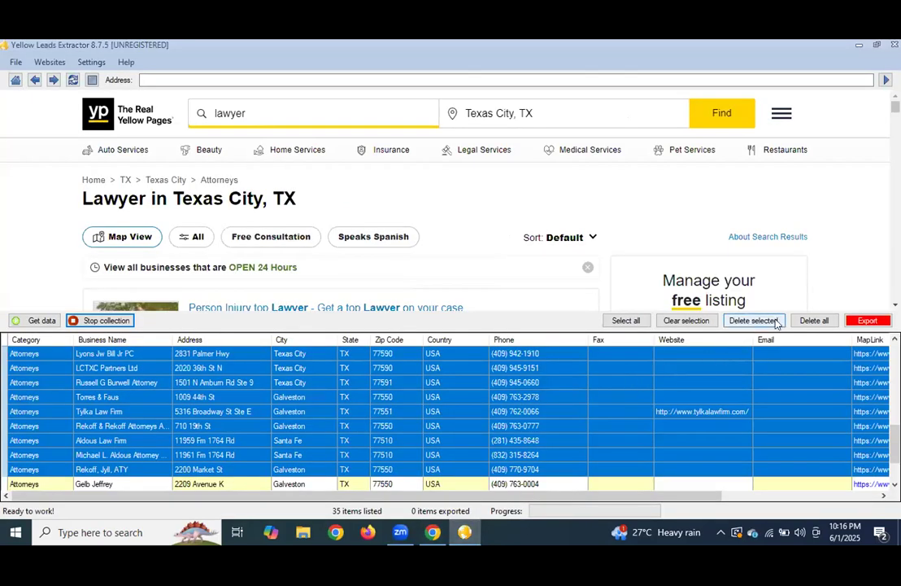
# Step: Delete all collected rows from the list, confirm the deletion, and return to the extractor's home page of directories
pyautogui.click(816, 319)
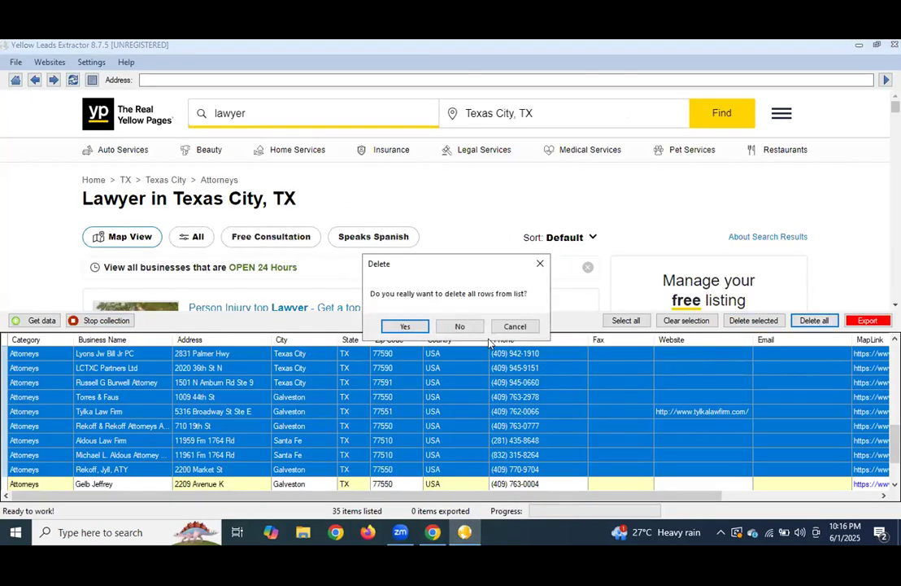
pyautogui.click(404, 325)
pyautogui.rightClick(21, 105)
pyautogui.click(16, 79)
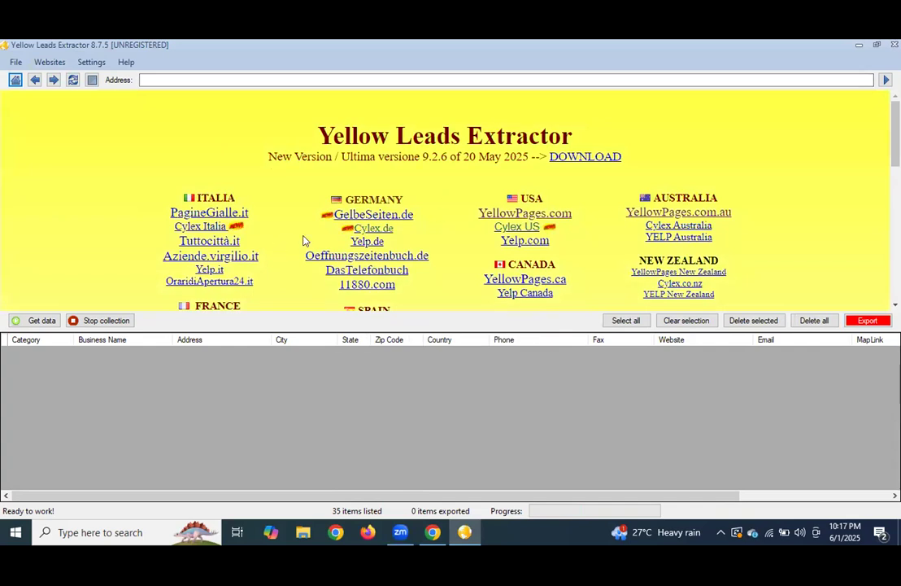
# Step: Look through the country directories and open YellowPages.ca under Canada
pyautogui.scroll(-1, 756, 233)
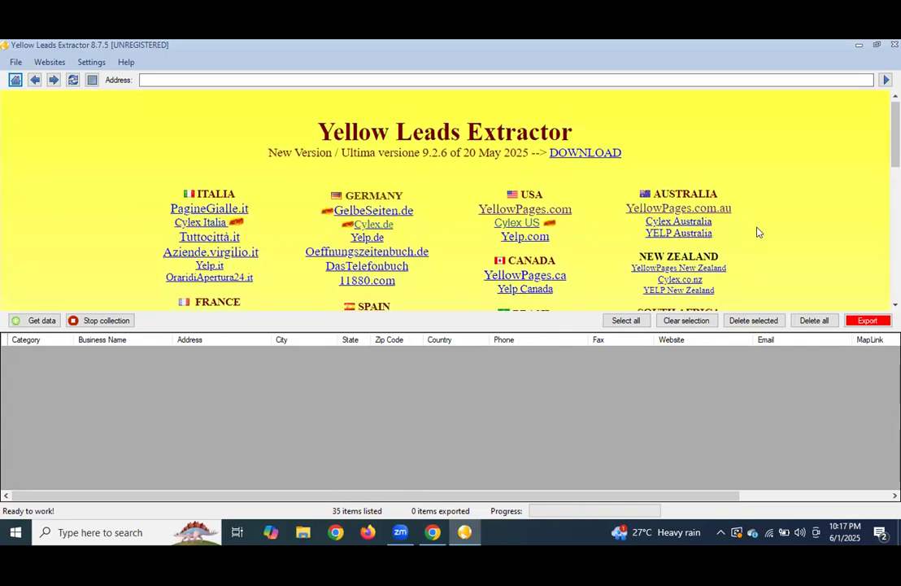
pyautogui.scroll(-1, 756, 232)
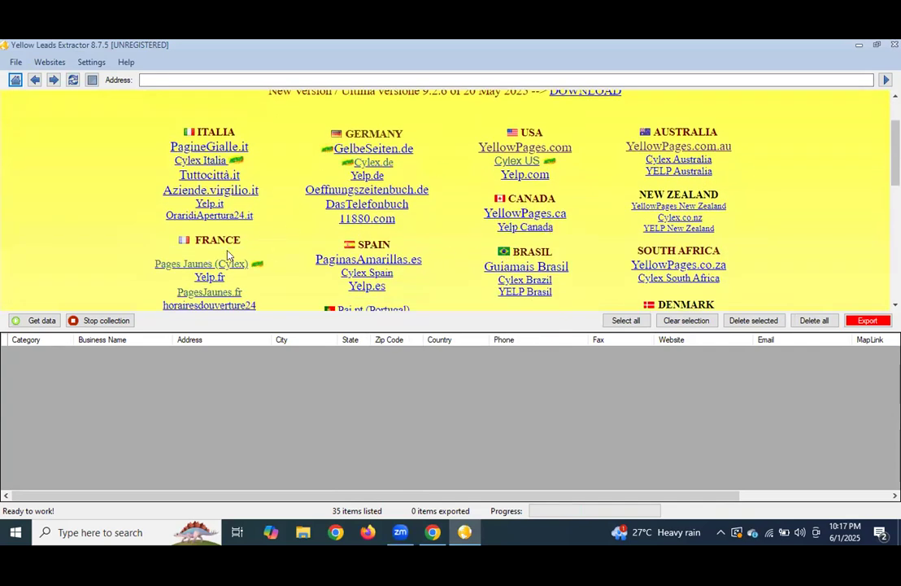
pyautogui.doubleClick(525, 214)
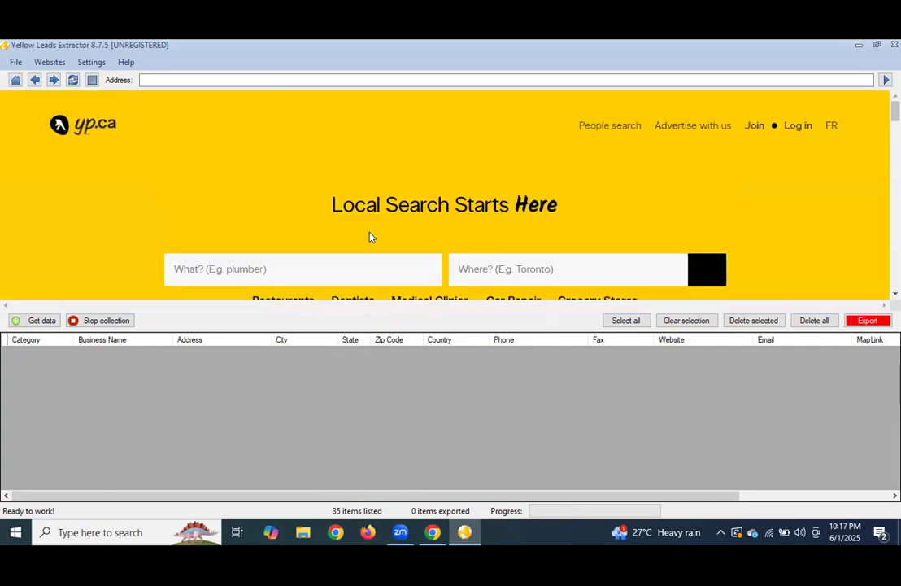
# Step: Search the Canadian directory for "plumber" in Toronto, ON
pyautogui.click(594, 267)
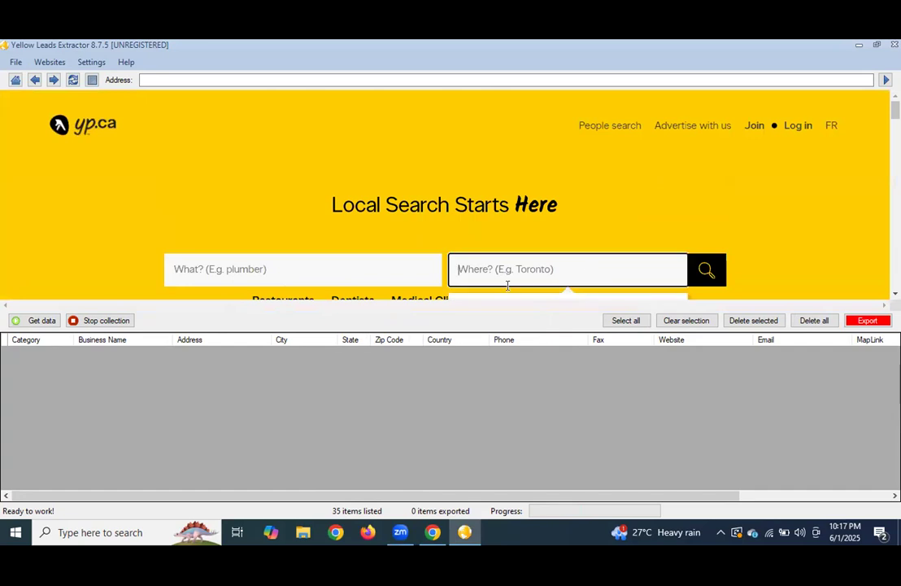
pyautogui.click(477, 296)
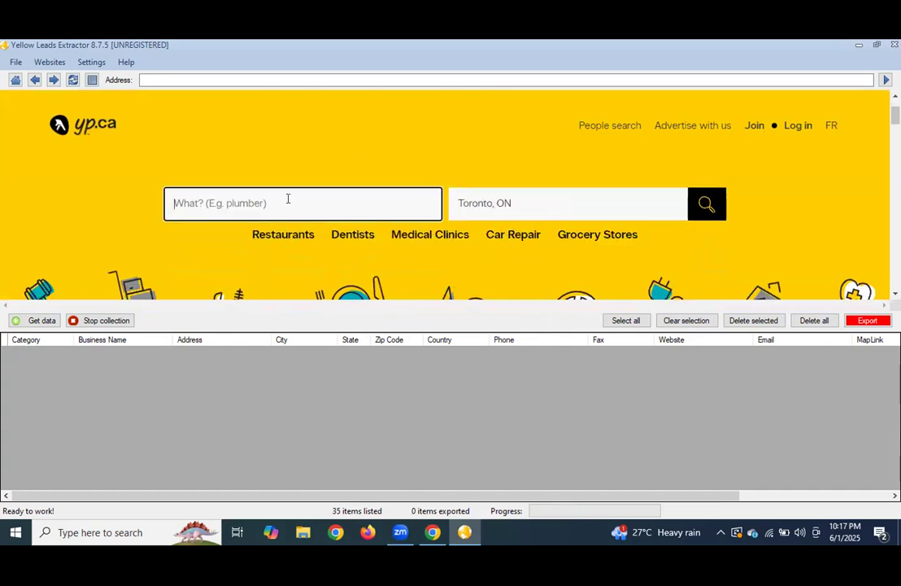
pyautogui.write('plu')
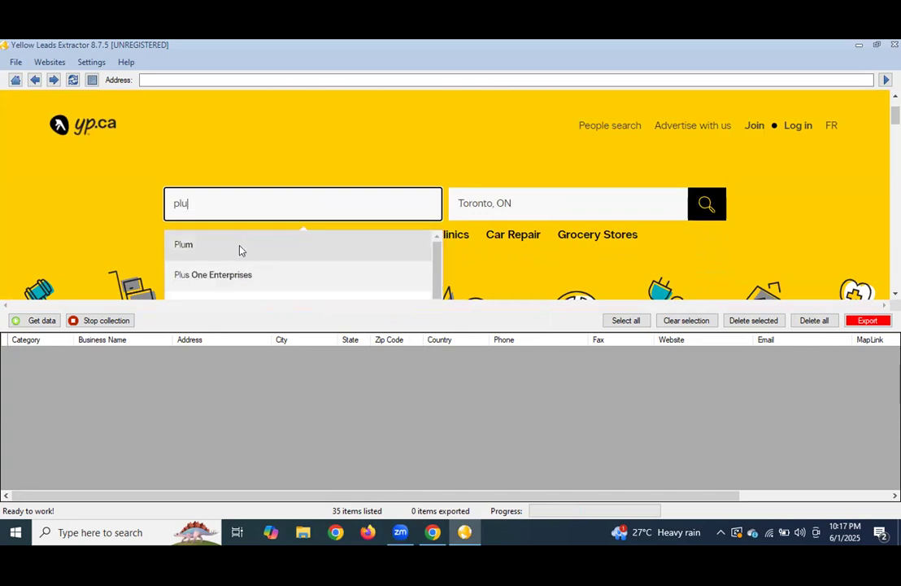
pyautogui.write('mber')
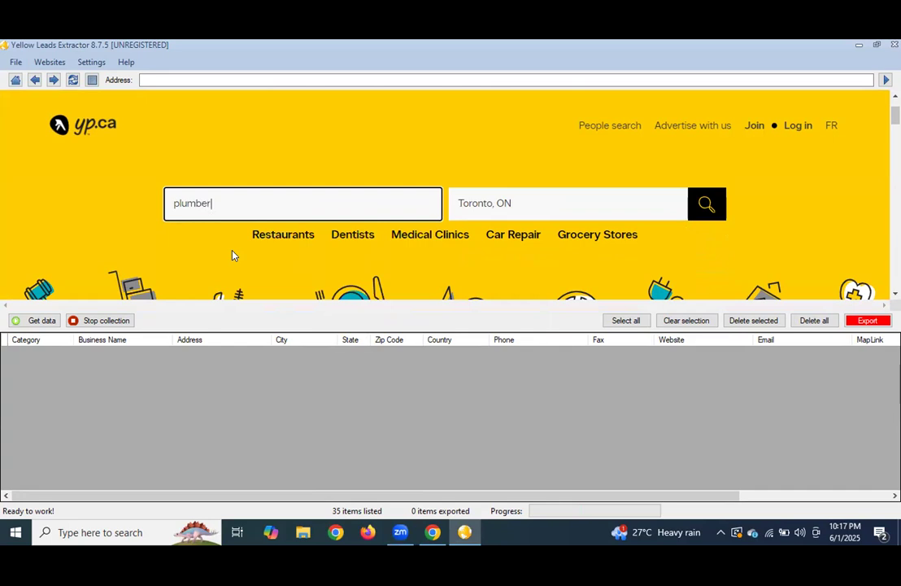
pyautogui.click(195, 275)
pyautogui.press('Return')
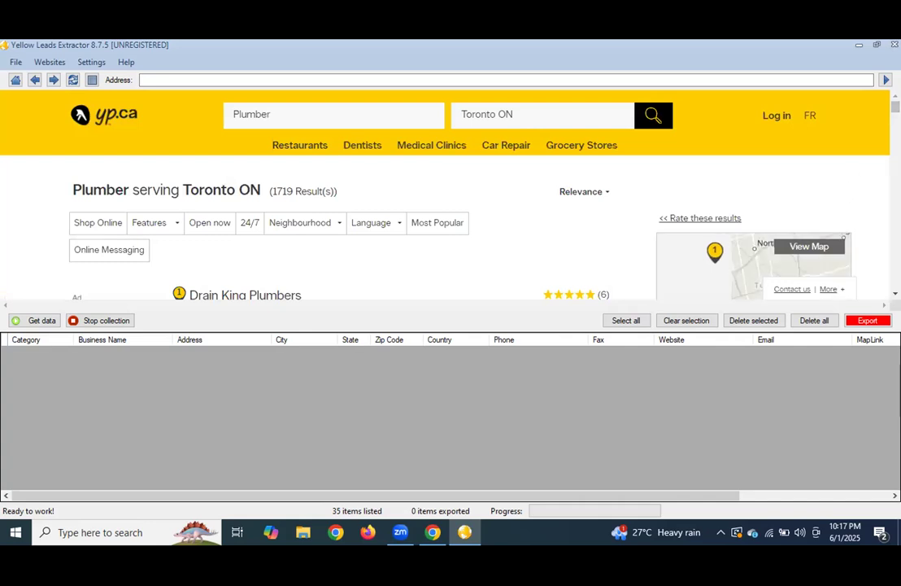
# Step: Check the Toronto plumber listings and start collecting their data into the lead list
pyautogui.scroll(-5, 567, 269)
pyautogui.scroll(-10, 822, 191)
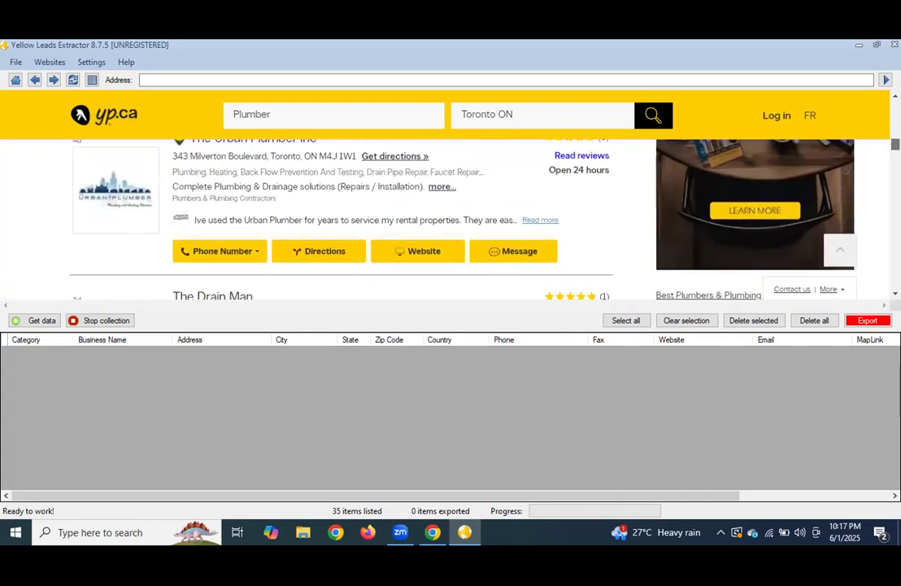
pyautogui.click(38, 320)
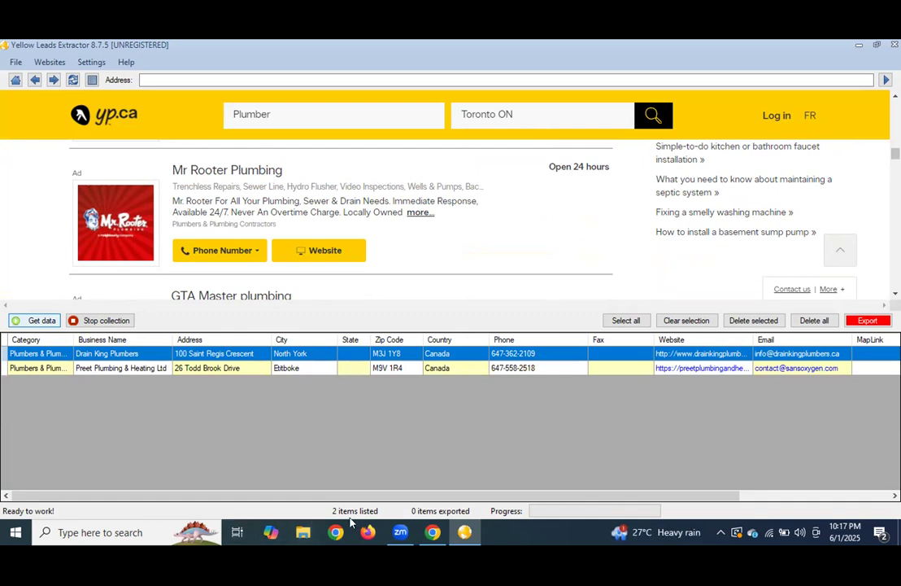
pyautogui.click(400, 534)
pyautogui.click(400, 533)
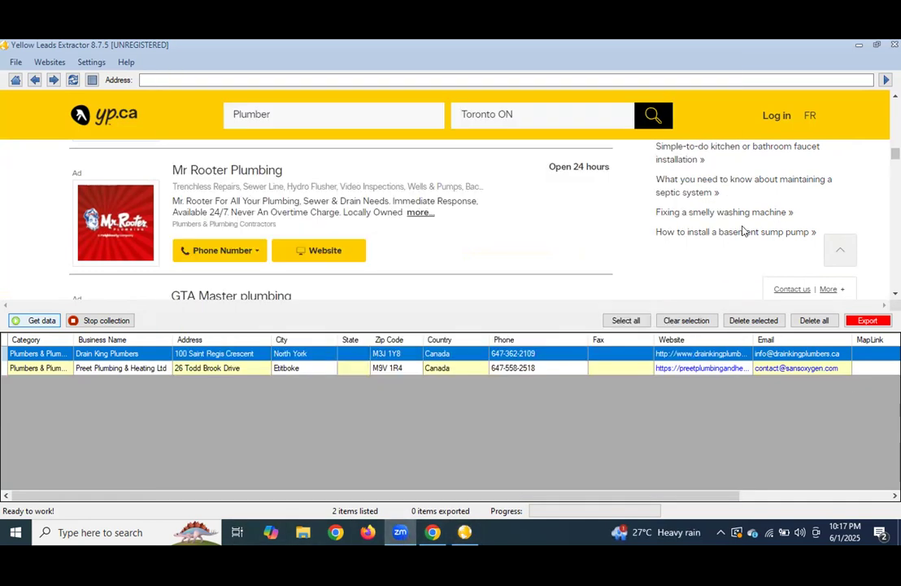
pyautogui.hotkey('alt', 'Tab')
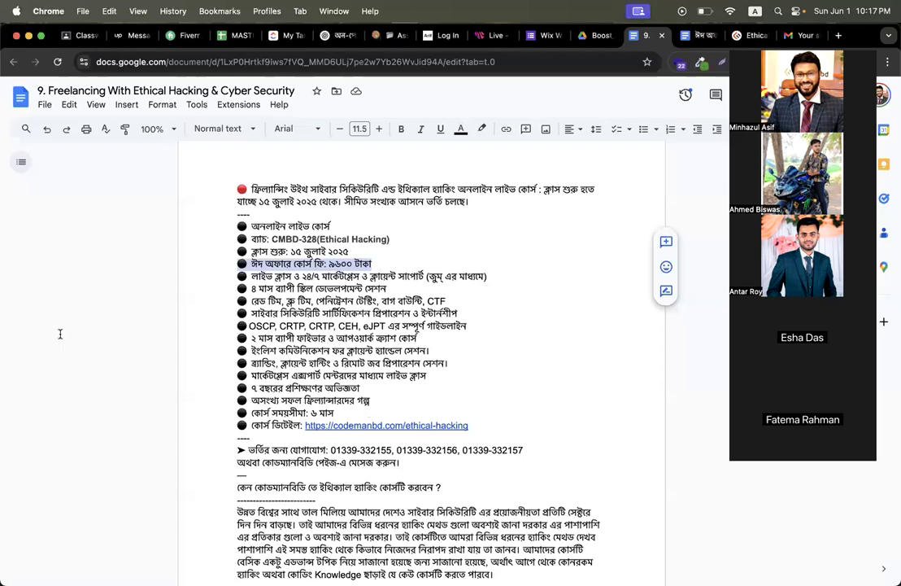
# Step: Switch to Google Classroom in Chrome, expand the "Get the tool" material under Episode-10, and open its linked document
pyautogui.press('super+grave')
pyautogui.press('super+grave')
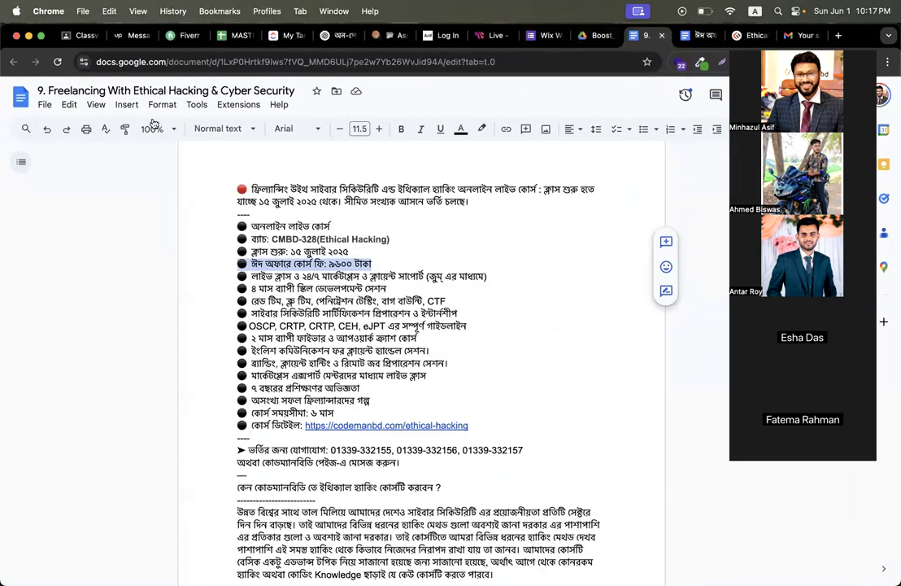
pyautogui.click(76, 36)
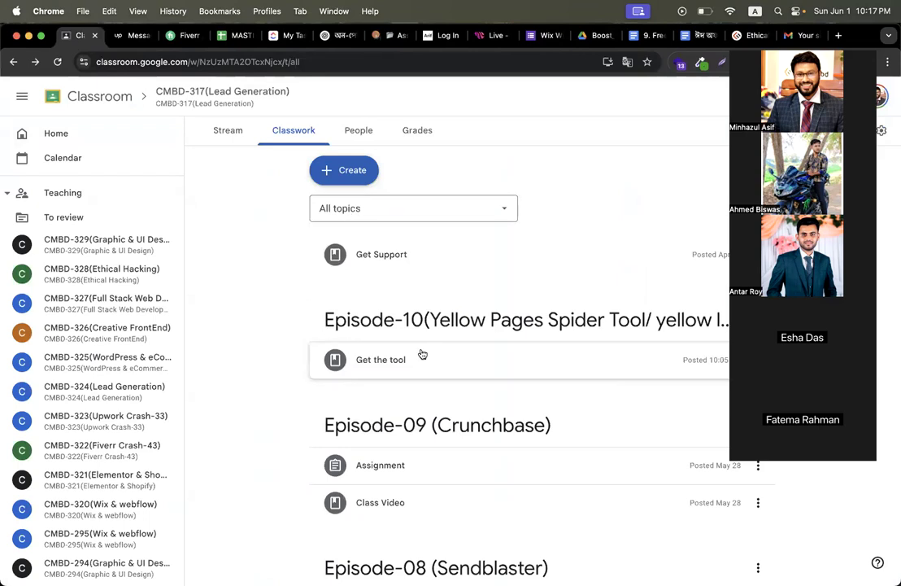
pyautogui.click(423, 354)
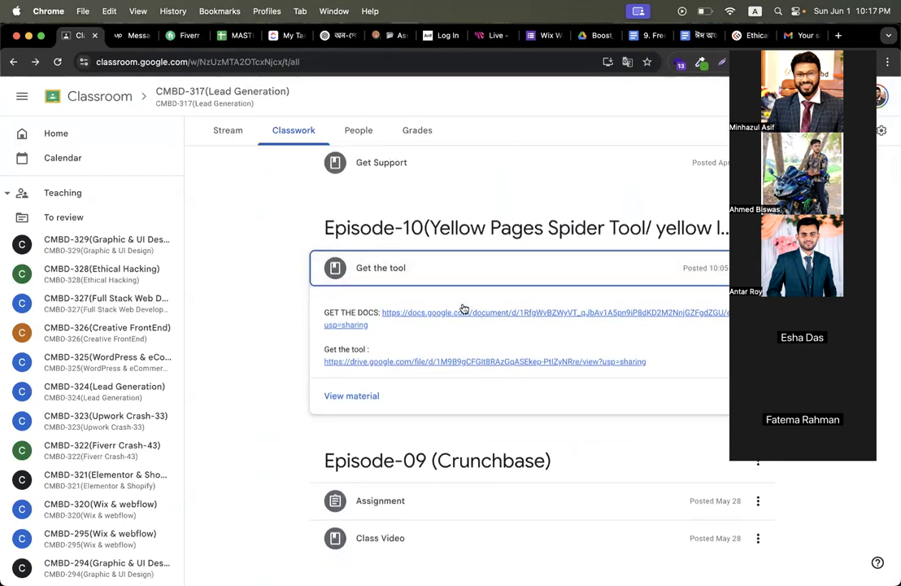
pyautogui.click(463, 313)
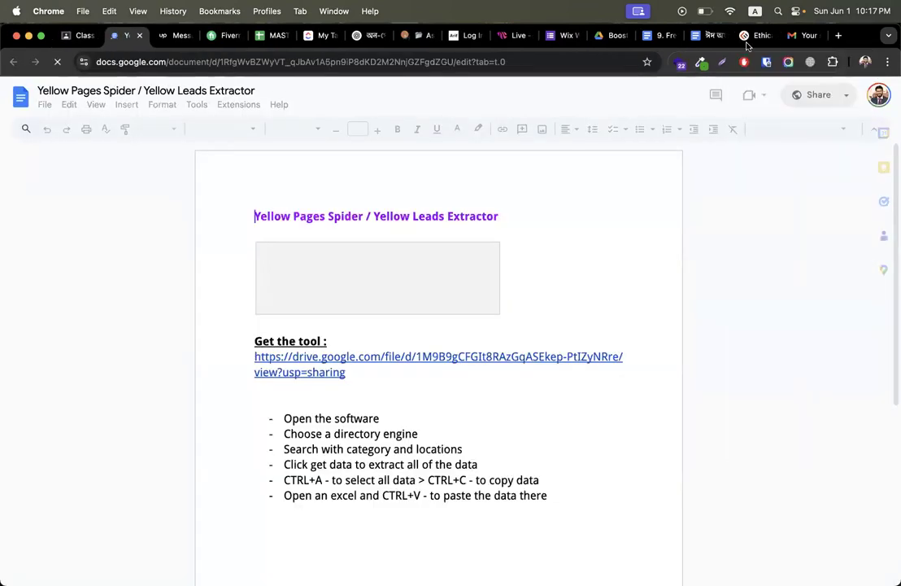
# Step: Read through the document's instructions for using the tool, from opening the software to pasting the data into Excel
pyautogui.scroll(-3, 440, 391)
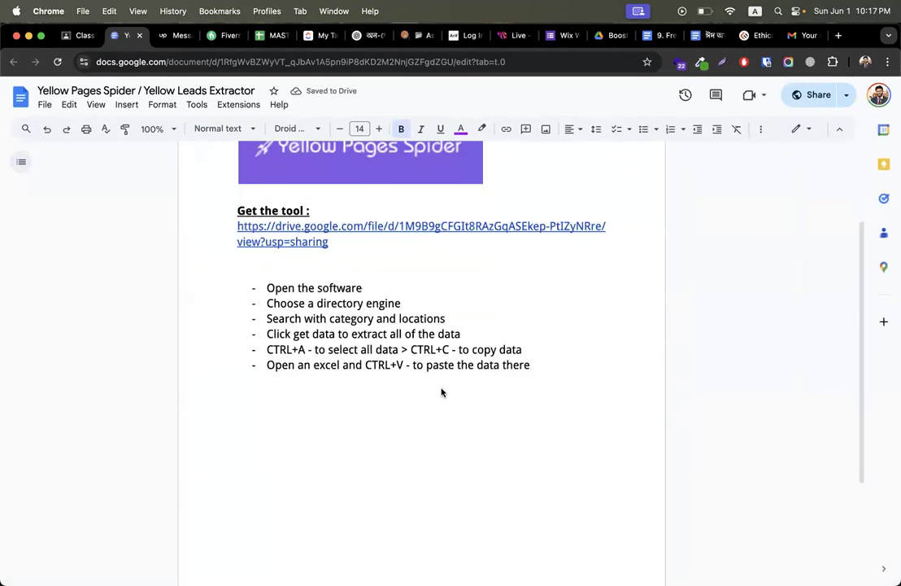
pyautogui.click(297, 296)
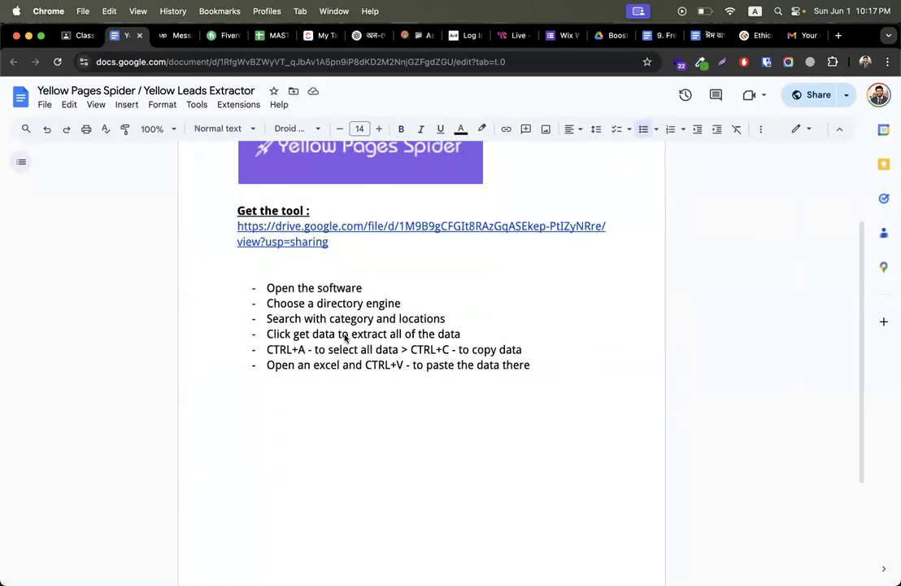
pyautogui.moveTo(279, 335); pyautogui.dragTo(429, 335)
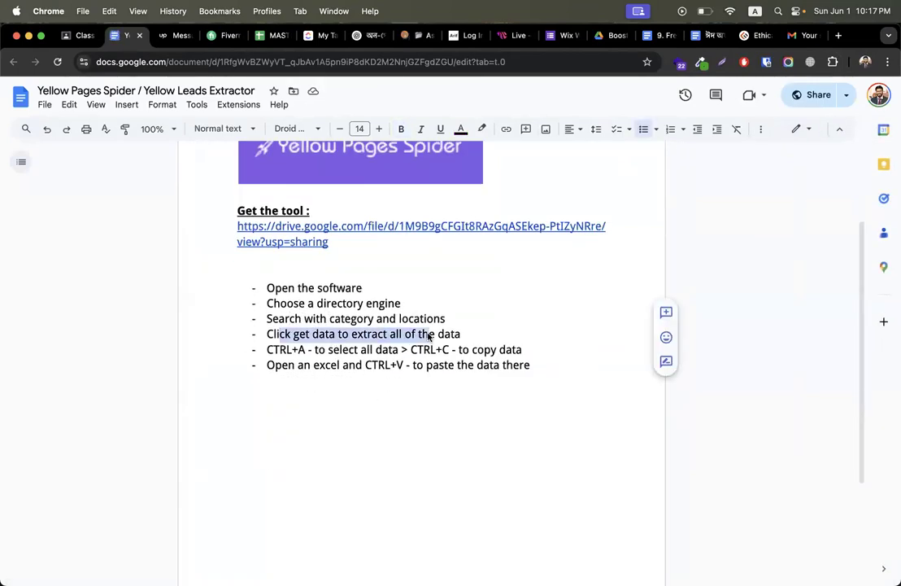
pyautogui.moveTo(292, 349); pyautogui.dragTo(306, 350)
pyautogui.moveTo(376, 349); pyautogui.dragTo(448, 350)
pyautogui.click(275, 364)
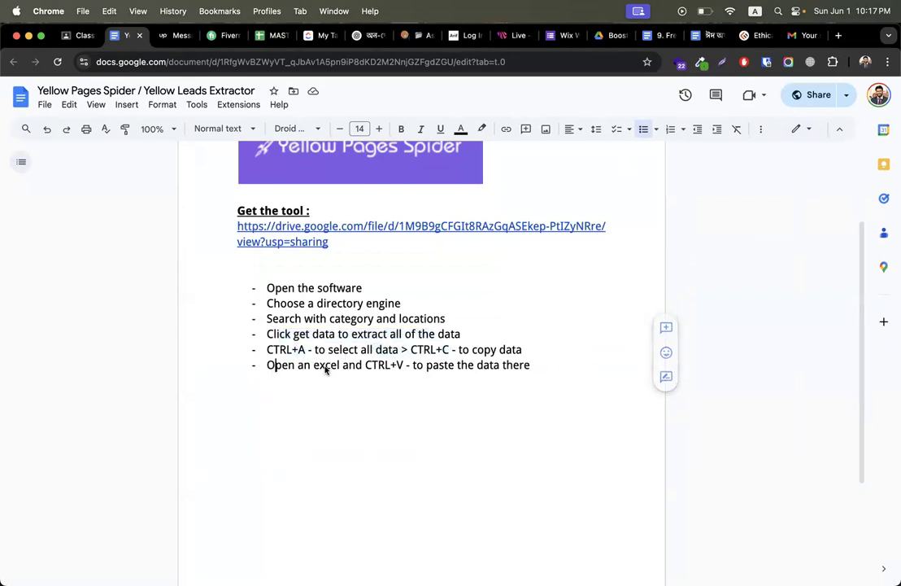
pyautogui.moveTo(326, 369); pyautogui.dragTo(366, 367)
pyautogui.scroll(3, 420, 362)
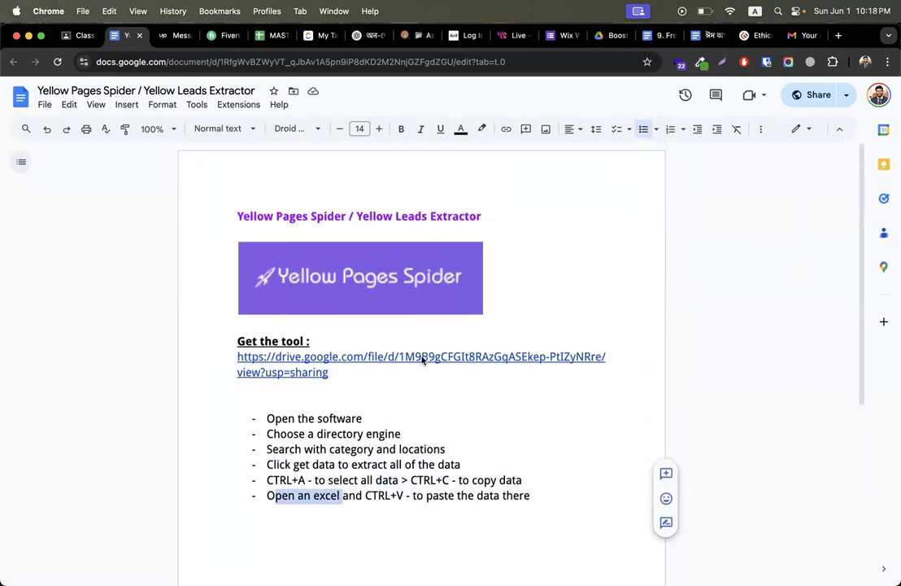
# Step: Open the YellowLeadsExtractor.exe file page in Google Drive from the document's tool link, view it, and close it
pyautogui.click(330, 359)
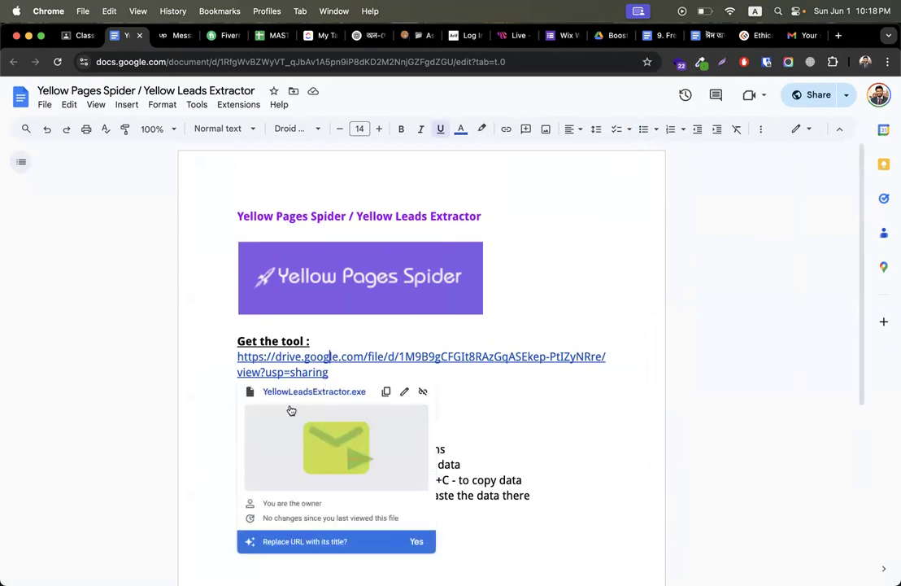
pyautogui.click(291, 410)
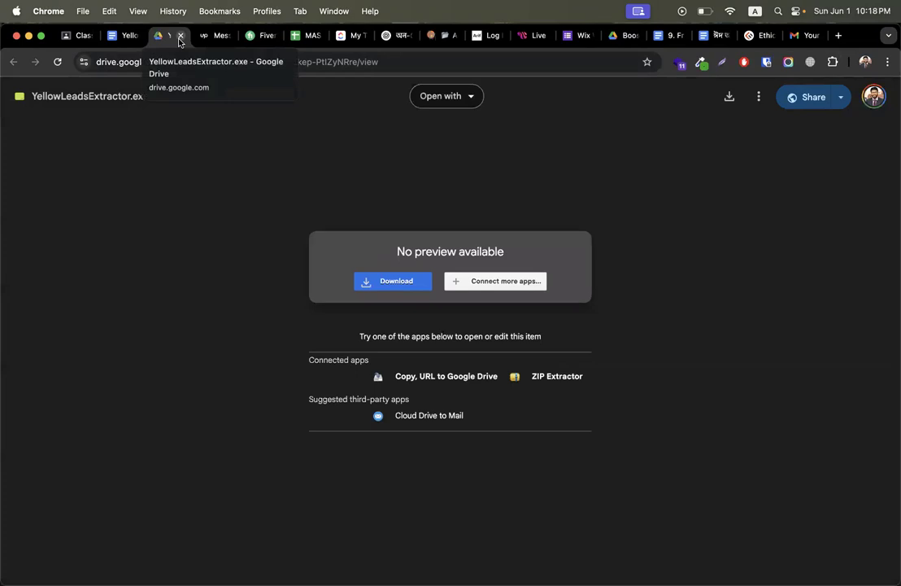
pyautogui.click(180, 37)
# Step: Create a new assignment in the CMBD-317 (Lead Generation) classwork and title it "Assignment - yellow spider"
pyautogui.click(67, 35)
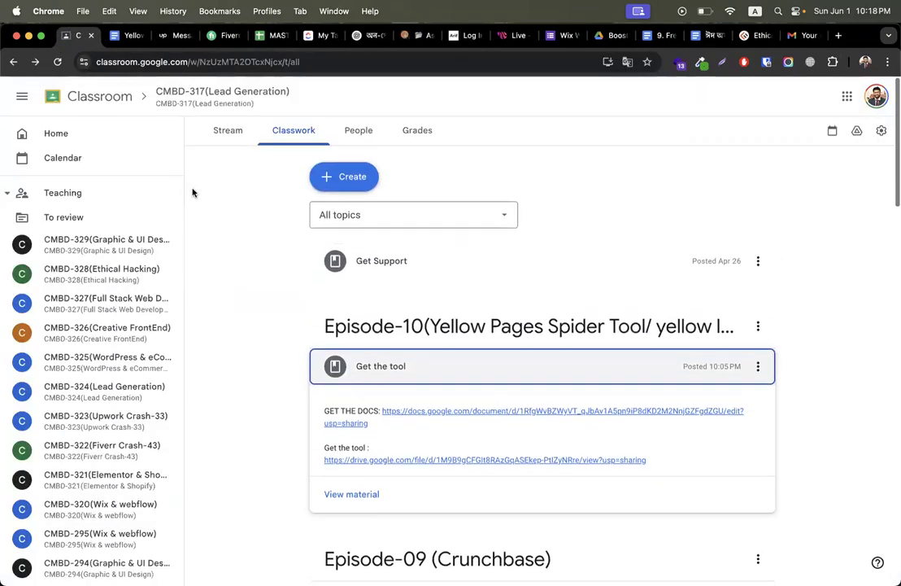
pyautogui.click(429, 368)
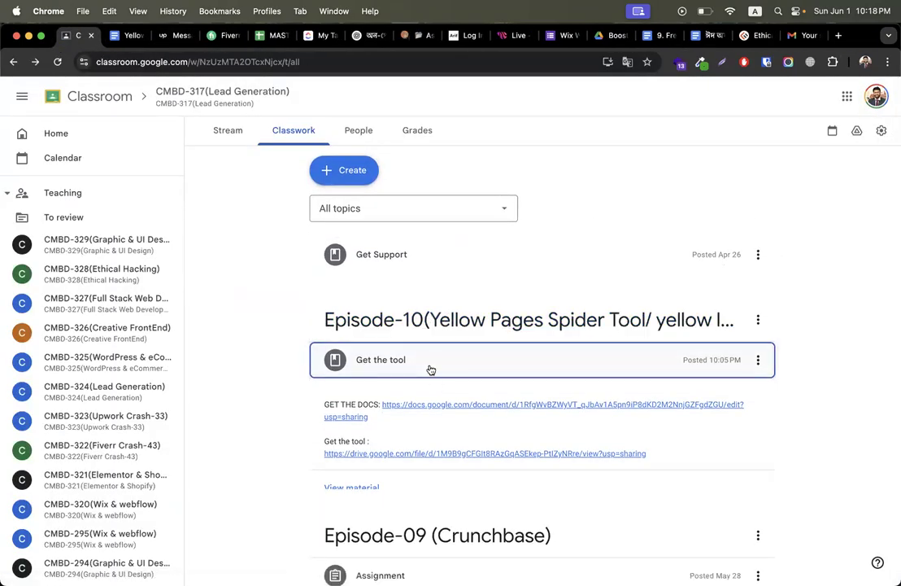
pyautogui.click(362, 174)
pyautogui.click(386, 222)
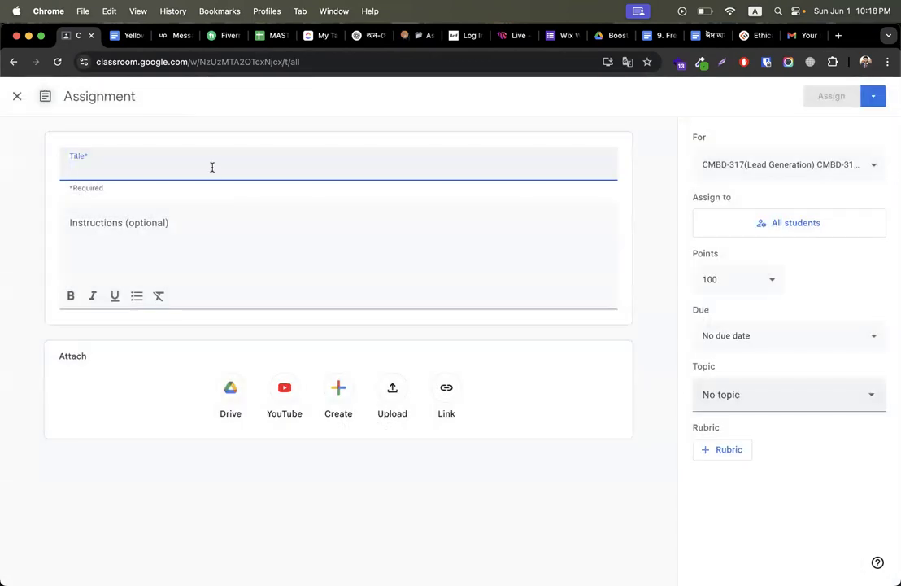
pyautogui.write('Assign')
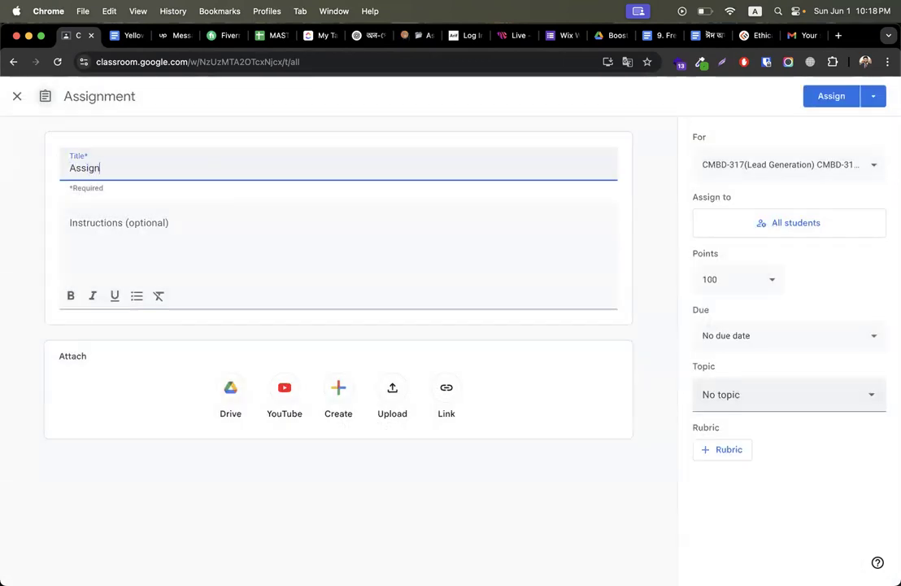
pyautogui.write('ment - lead')
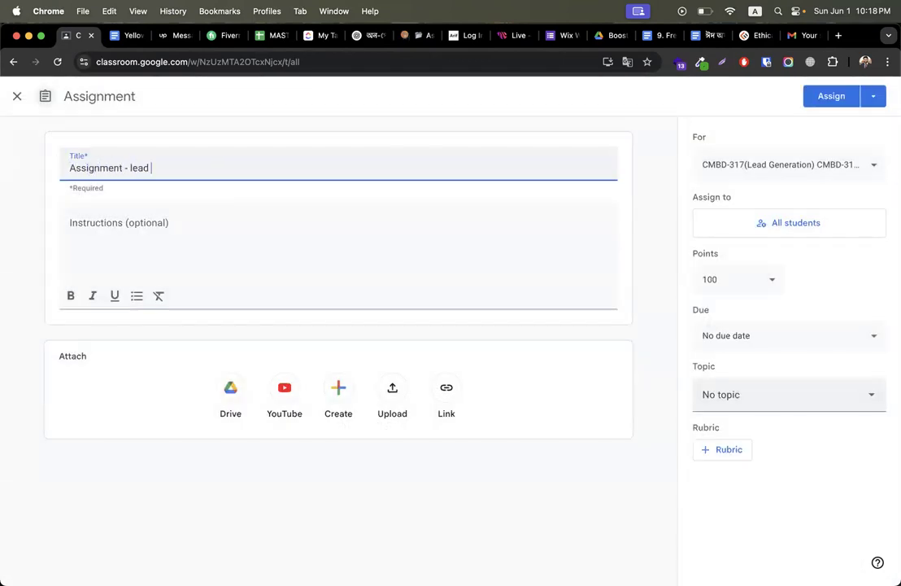
pyautogui.press('BackSpace')
pyautogui.press('BackSpace')
pyautogui.press('BackSpace')
pyautogui.write('yellow spider')
# Step: Begin the assignment's instructions with the line "give me a list data for 3 categories"
pyautogui.click(155, 236)
pyautogui.write('give me a list')
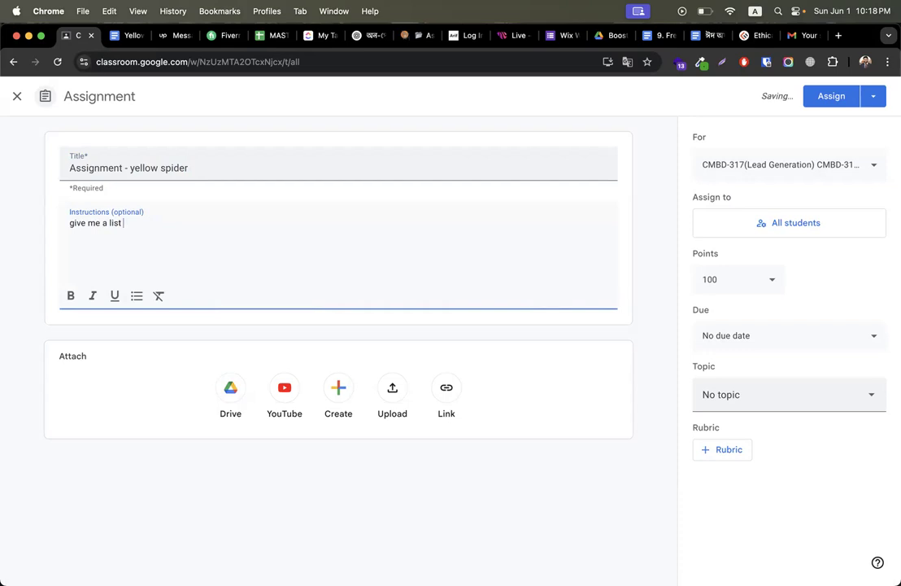
pyautogui.write(' data for 3 categor')
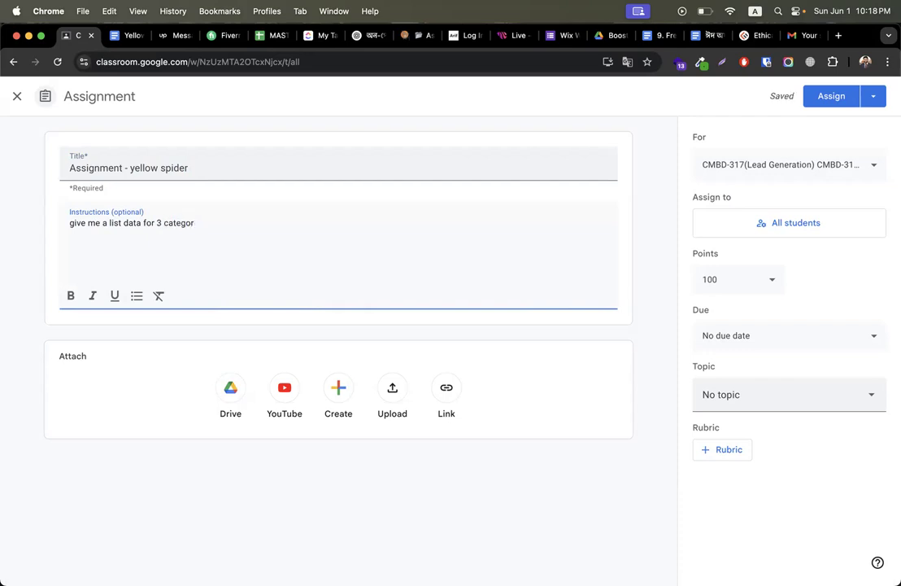
pyautogui.write('ies')
pyautogui.press('Return')
# Step: Add the first two numbered items to the instructions: "1. lawyer - California, CA, Usa" and "2. plumber - toronto, canada"
pyautogui.write('1. lay')
pyautogui.press('BackSpace')
pyautogui.write('wyer - California, CA, Usa ')
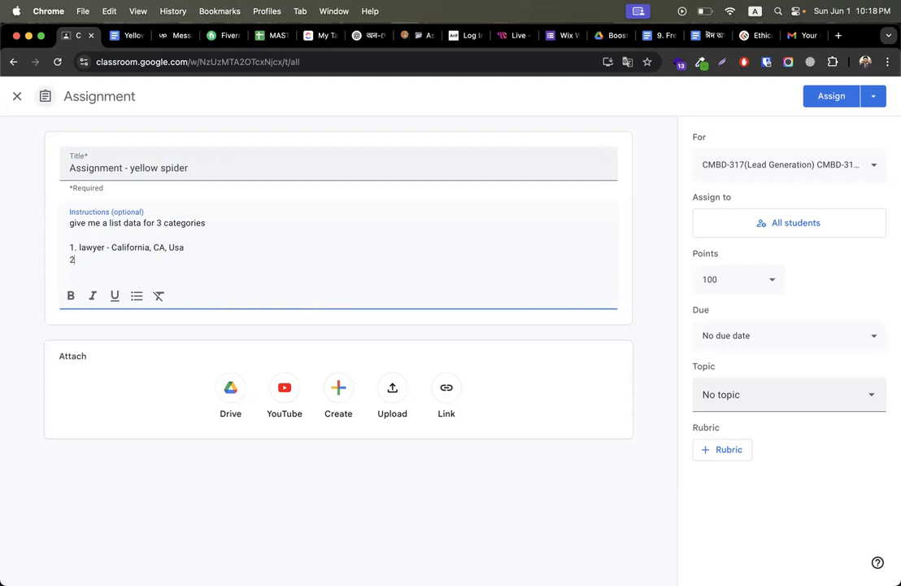
pyautogui.write('2. plumber - toronto, canada')
pyautogui.press('Return')
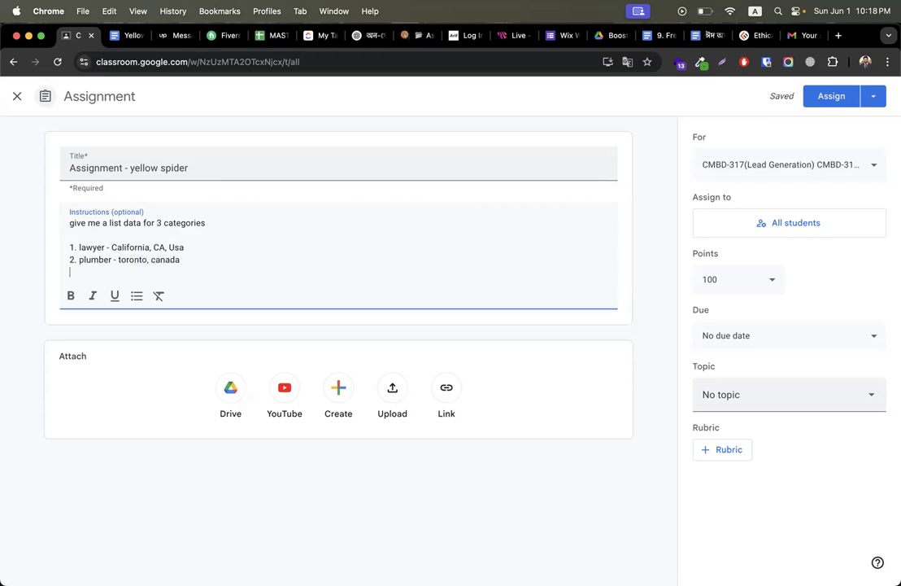
# Step: Add the third numbered item to the instructions: "3. restaurant/ realor - sydney, australia"
pyautogui.write('3. restaurant/ realor - sy')
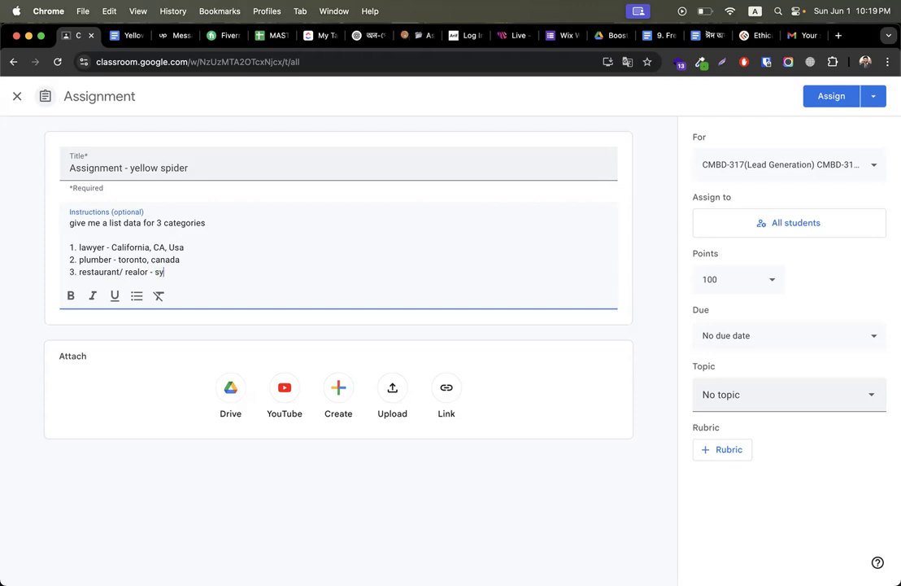
pyautogui.write('dney, austrialia')
pyautogui.press('BackSpace')
pyautogui.press('BackSpace')
pyautogui.press('BackSpace')
pyautogui.write('alia')
pyautogui.press('Return')
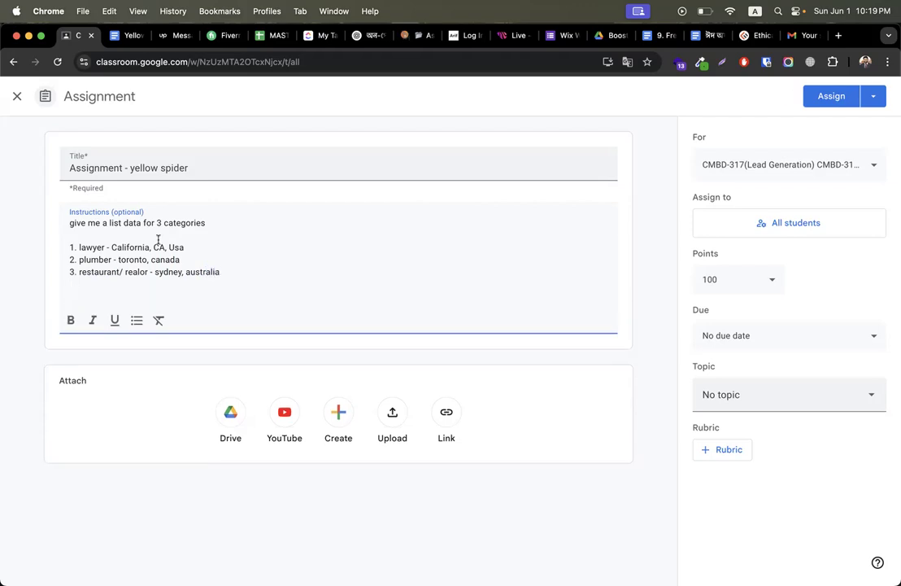
# Step: Insert "50 each" below the instructions' opening line and add "submit all data in a google sheet" after the numbered list
pyautogui.click(237, 220)
pyautogui.press('Return')
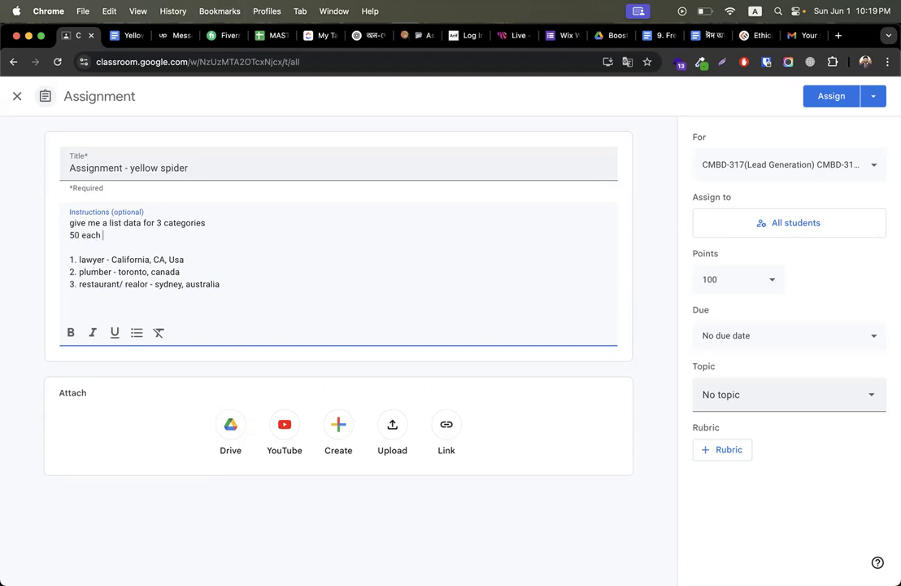
pyautogui.click(244, 283)
pyautogui.press('Return')
pyautogui.press('Return')
pyautogui.write('s')
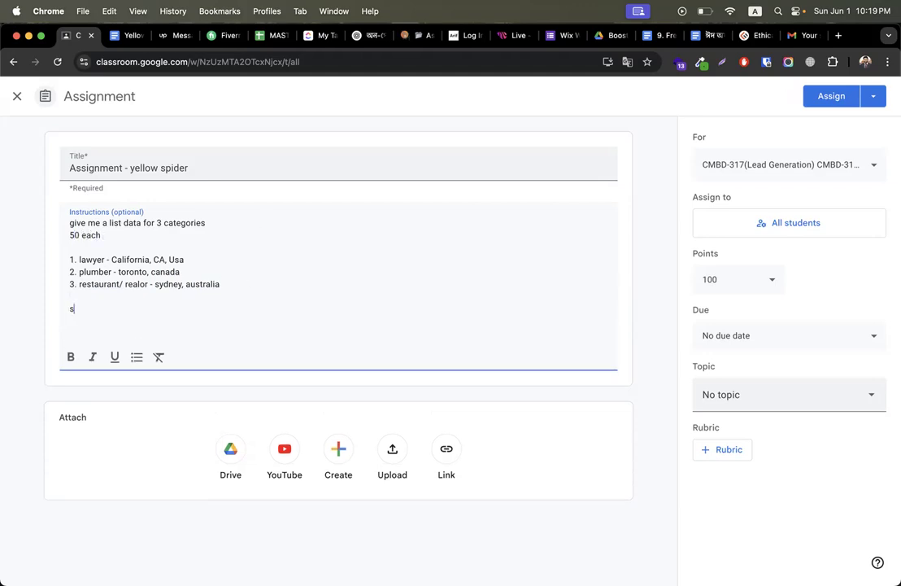
pyautogui.write('ubmit all data (')
pyautogui.write('n a google sheet')
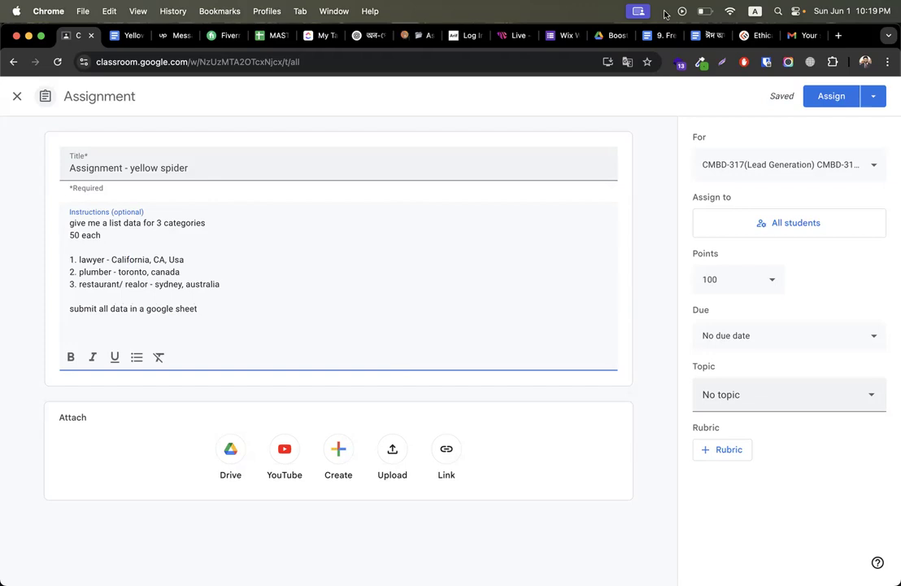
# Step: Switch to Google Drive, search for "lead ge", and open the folder "all portfolio_lead generation excel files"
pyautogui.click(616, 37)
pyautogui.click(74, 193)
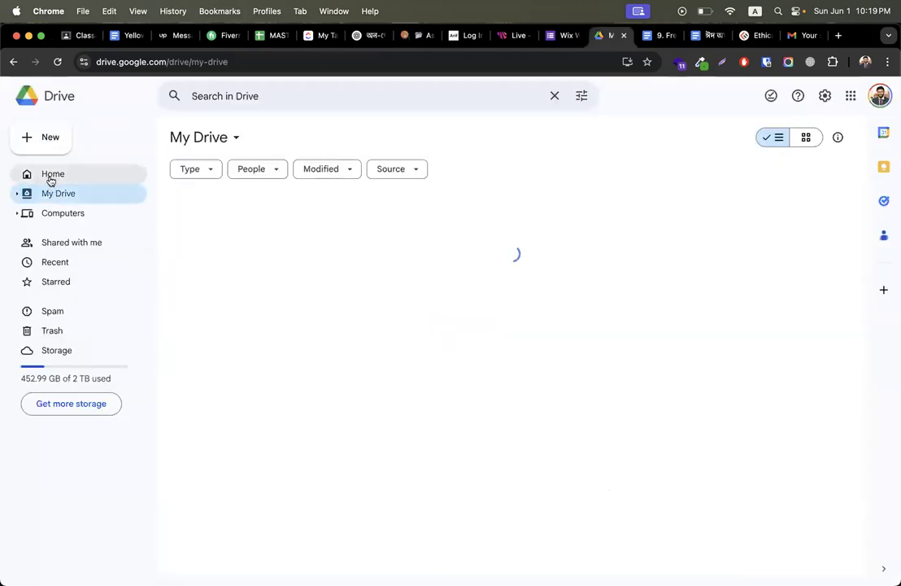
pyautogui.click(54, 176)
pyautogui.click(307, 96)
pyautogui.write('lead')
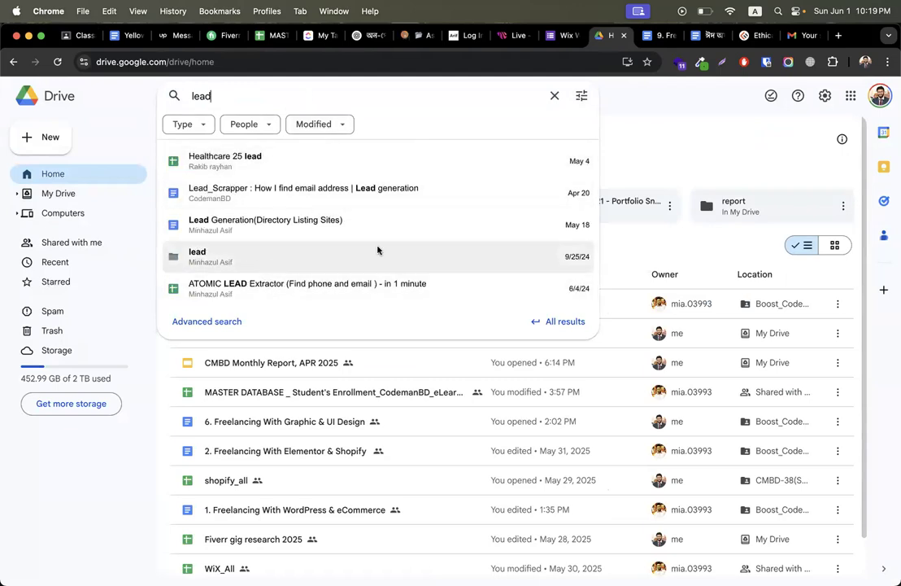
pyautogui.write(' ge')
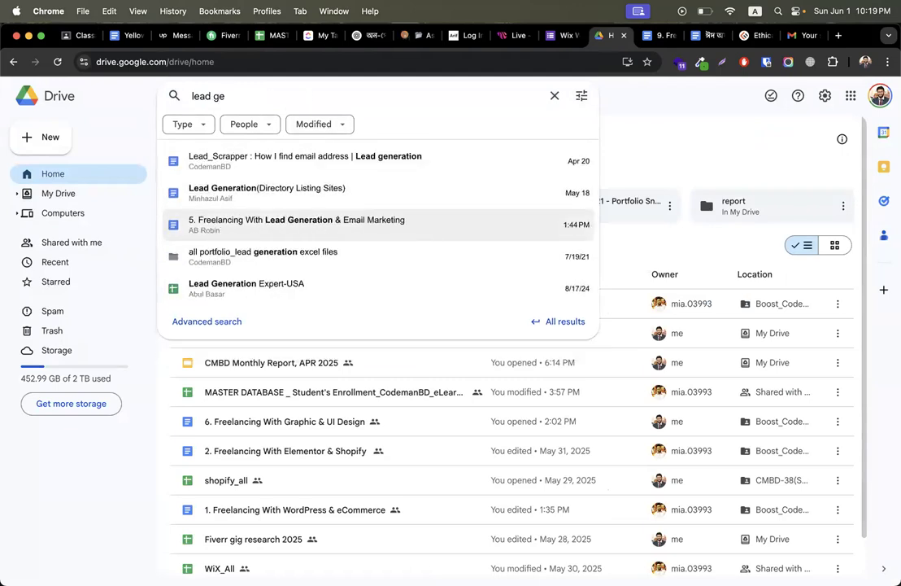
pyautogui.click(407, 256)
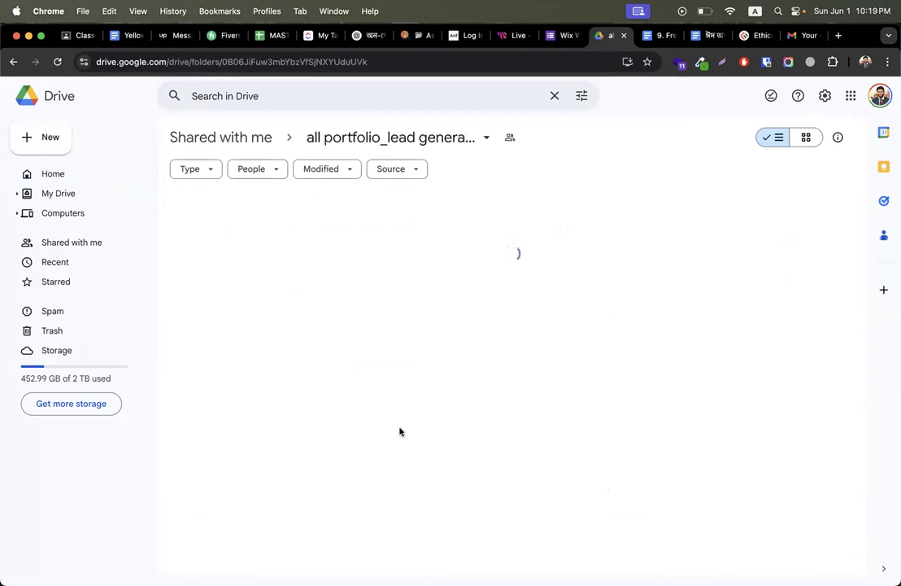
# Step: Browse the portfolio folder, open the Excel file "640+denmark_marketing_CEO_CMO_founder __Internet business_leads", and look through its rows of leads
pyautogui.scroll(-5, 403, 433)
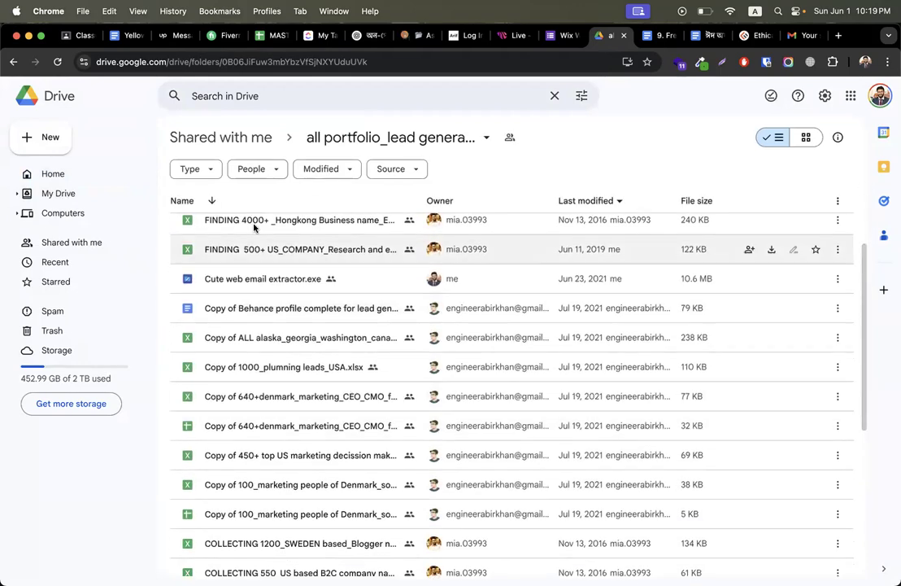
pyautogui.scroll(-3, 283, 295)
pyautogui.scroll(-3, 288, 366)
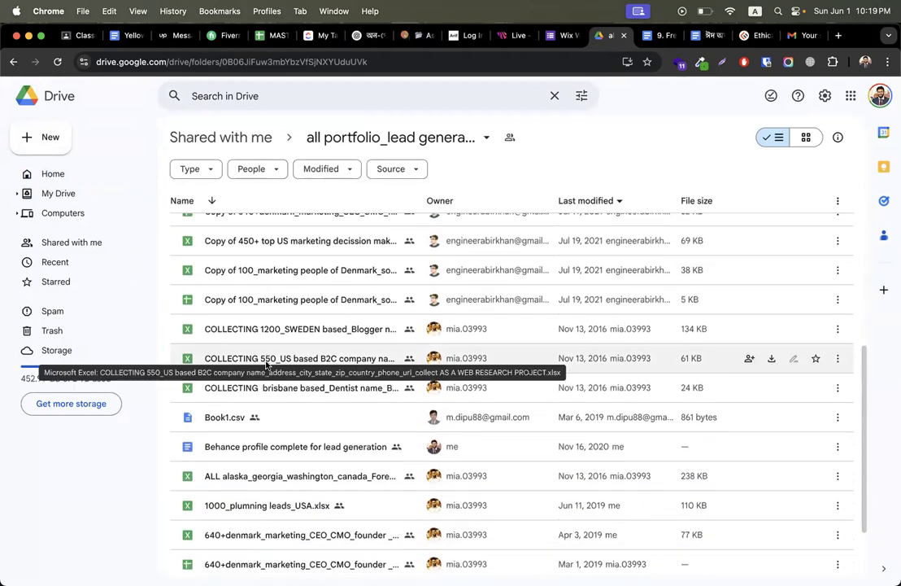
pyautogui.scroll(-2, 266, 364)
pyautogui.scroll(3, 267, 408)
pyautogui.scroll(-3, 259, 423)
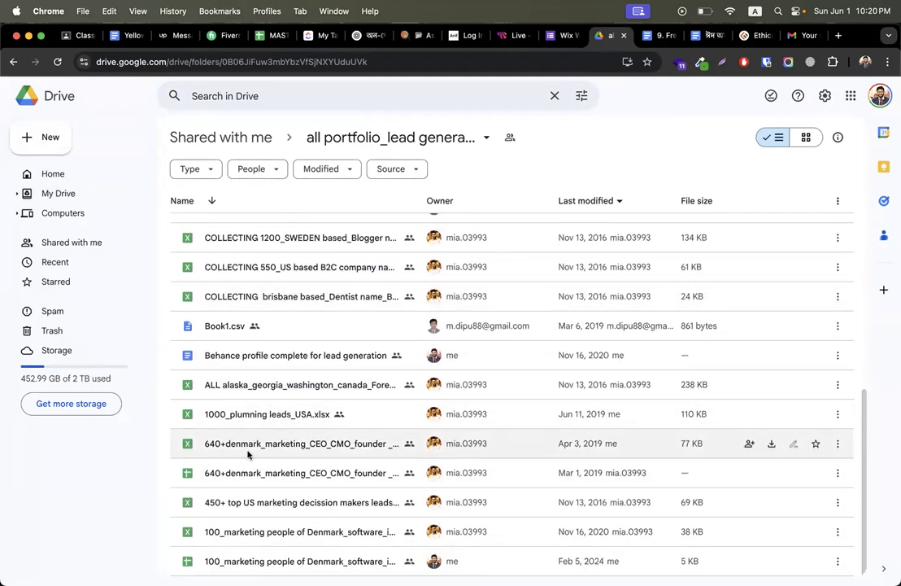
pyautogui.doubleClick(249, 454)
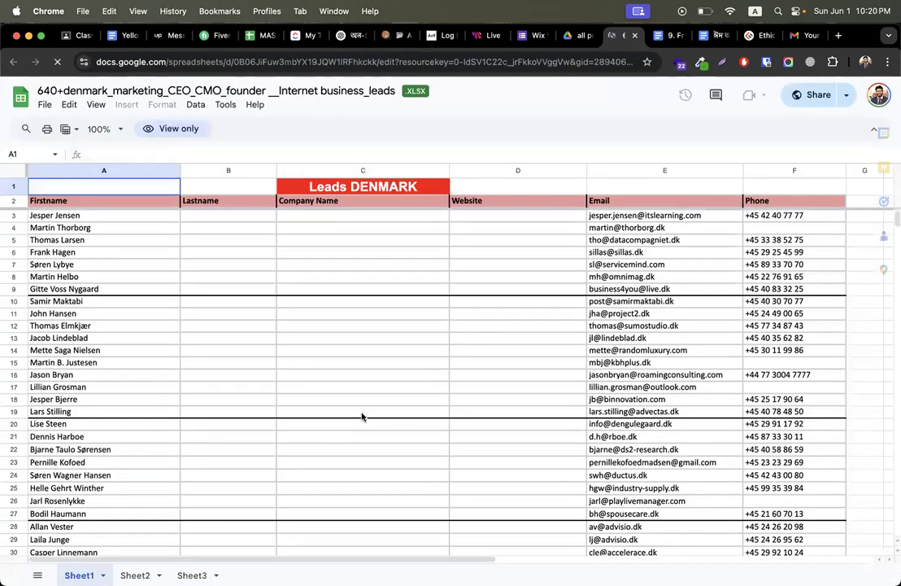
pyautogui.scroll(-15, 362, 416)
pyautogui.scroll(-20, 362, 416)
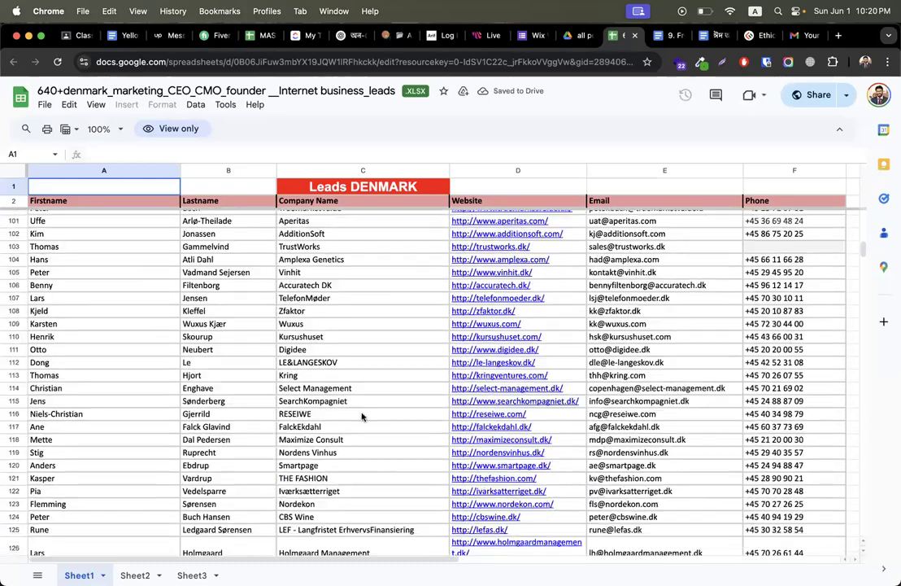
pyautogui.scroll(-20, 362, 416)
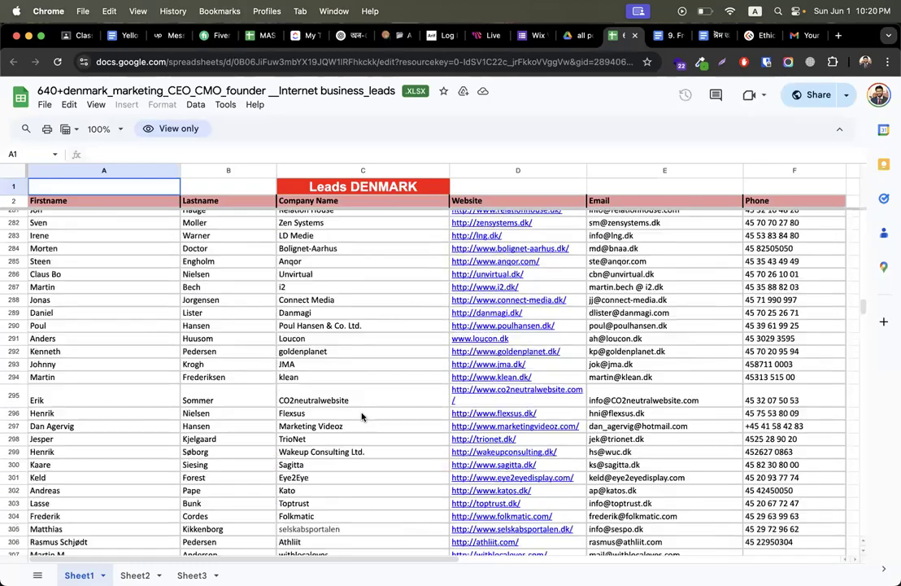
# Step: Return to the Google Classroom assignment, set its topic to Episode-10 (Yellow Pages Spider Tool), and assign it to the class
pyautogui.click(69, 35)
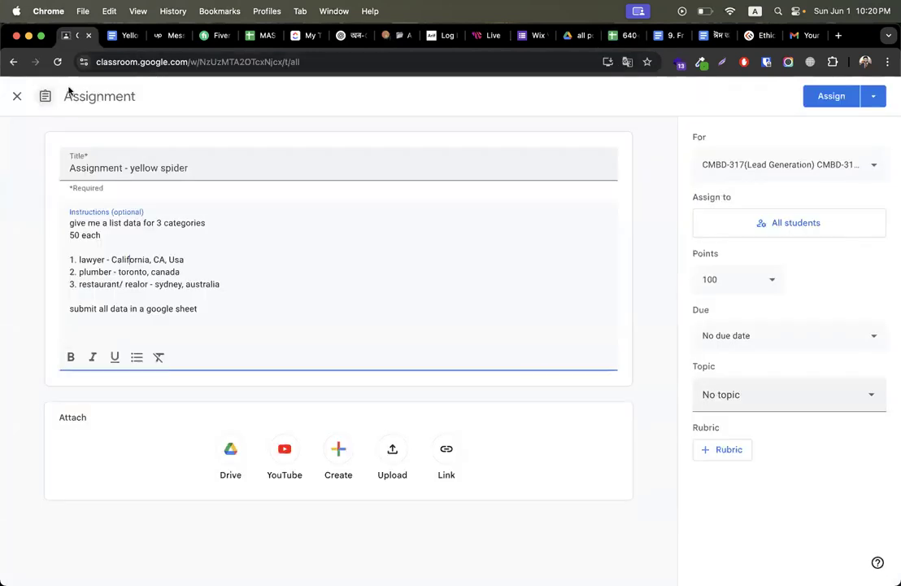
pyautogui.click(712, 393)
pyautogui.scroll(-3, 772, 336)
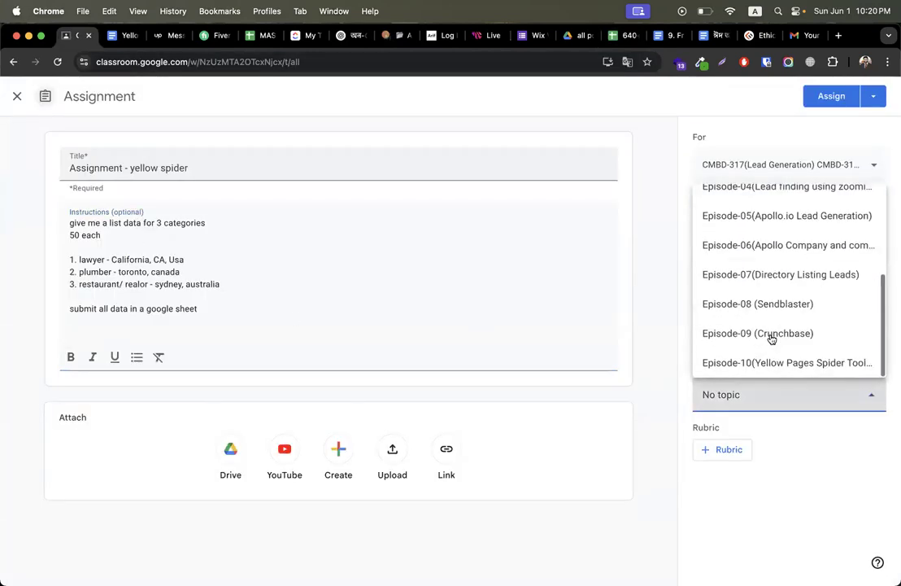
pyautogui.click(773, 362)
pyautogui.click(824, 98)
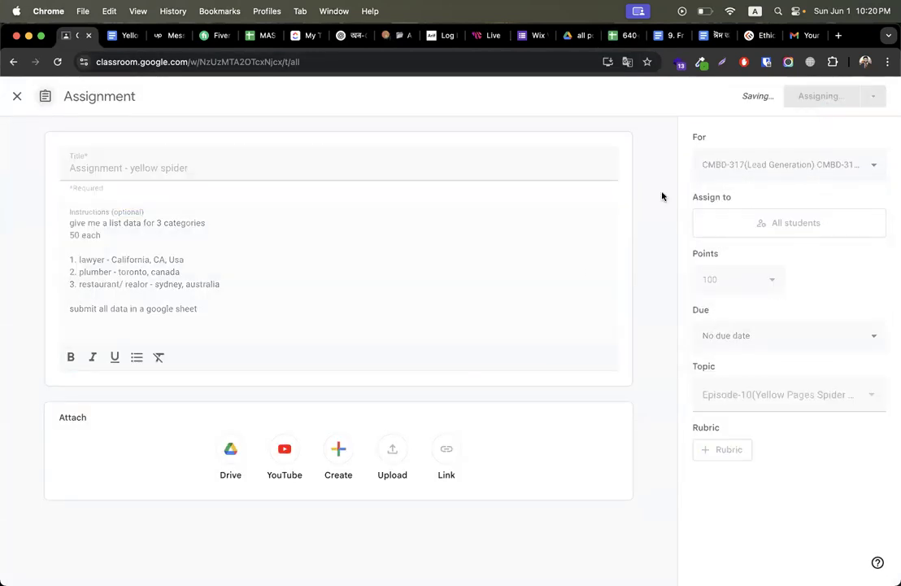